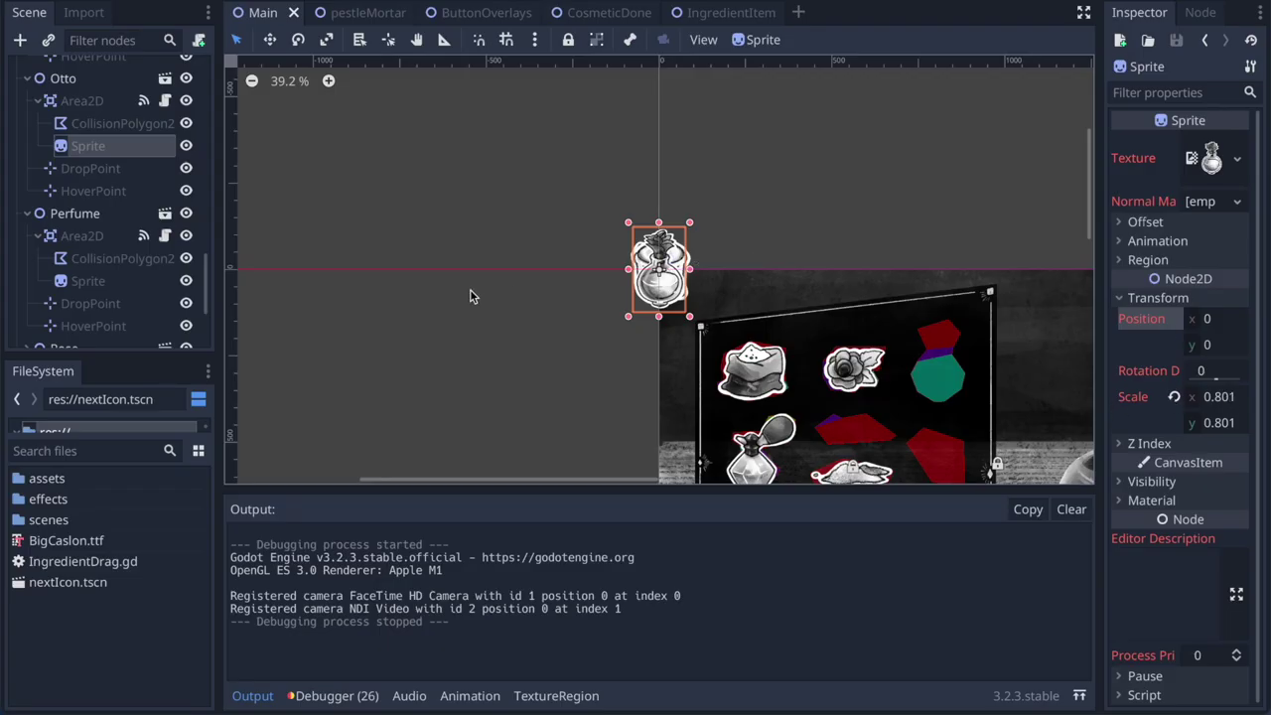
Step: Select the Perfume sprite and revert its Position to 0, 0
{"action": "left_click", "coordinate": [84, 283]}
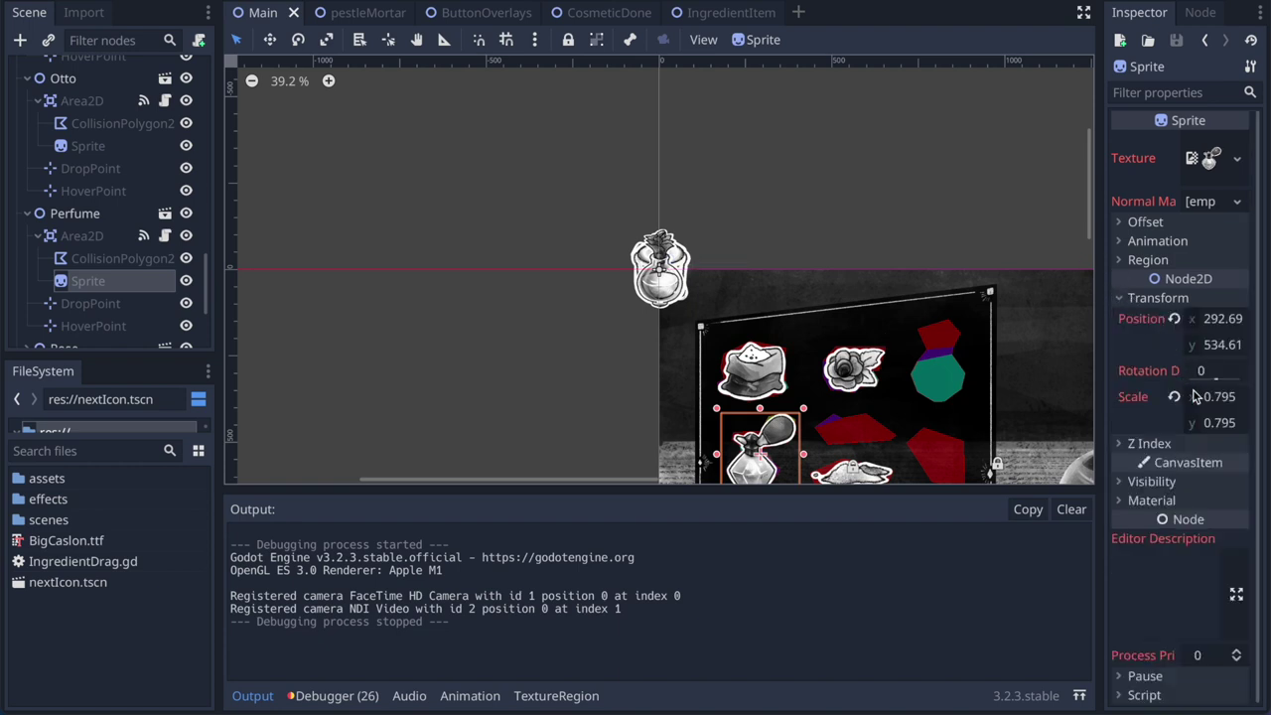
{"action": "left_click", "coordinate": [1175, 320]}
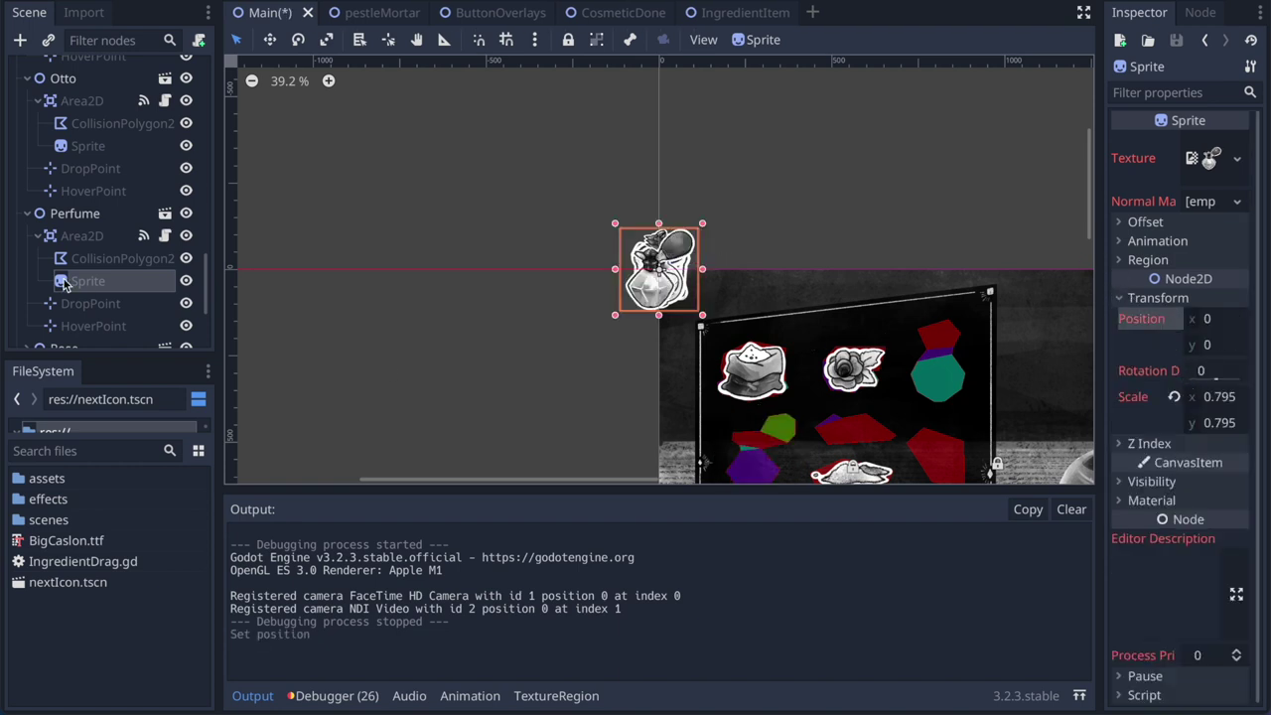
{"action": "scroll", "coordinate": [63, 285], "scroll_direction": "down", "scroll_amount": 3}
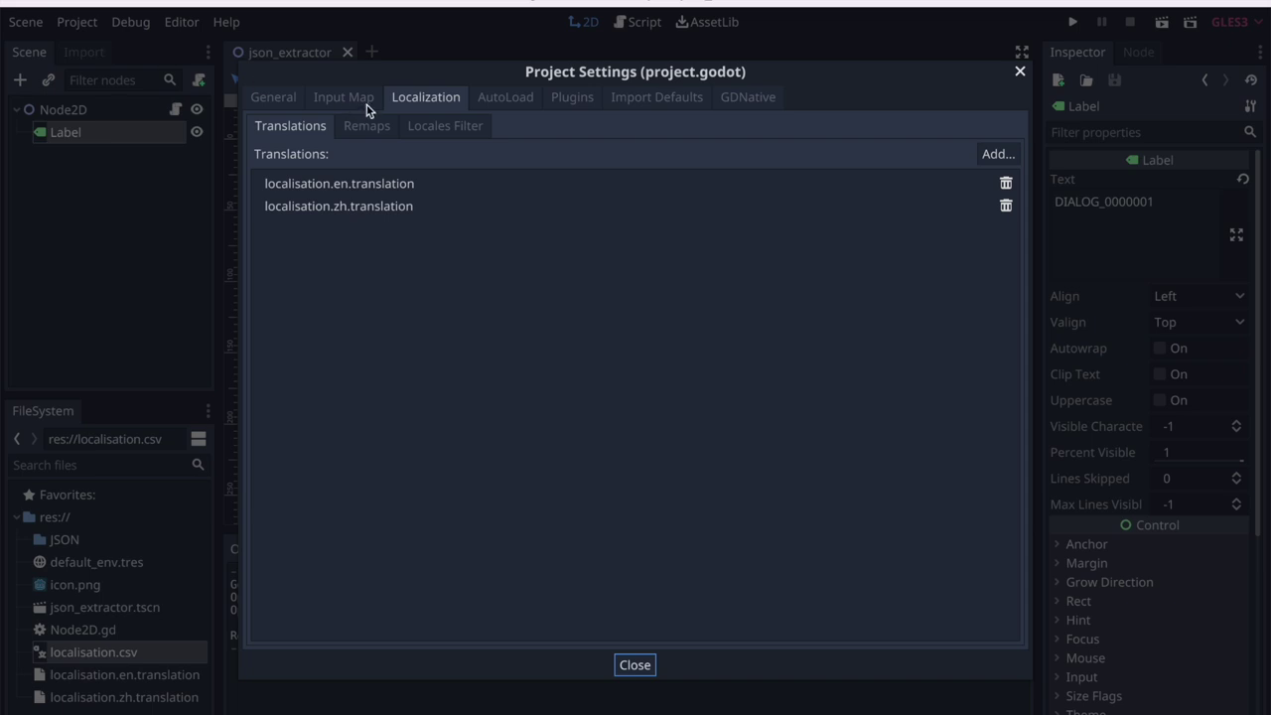
{"action": "left_click", "coordinate": [385, 187]}
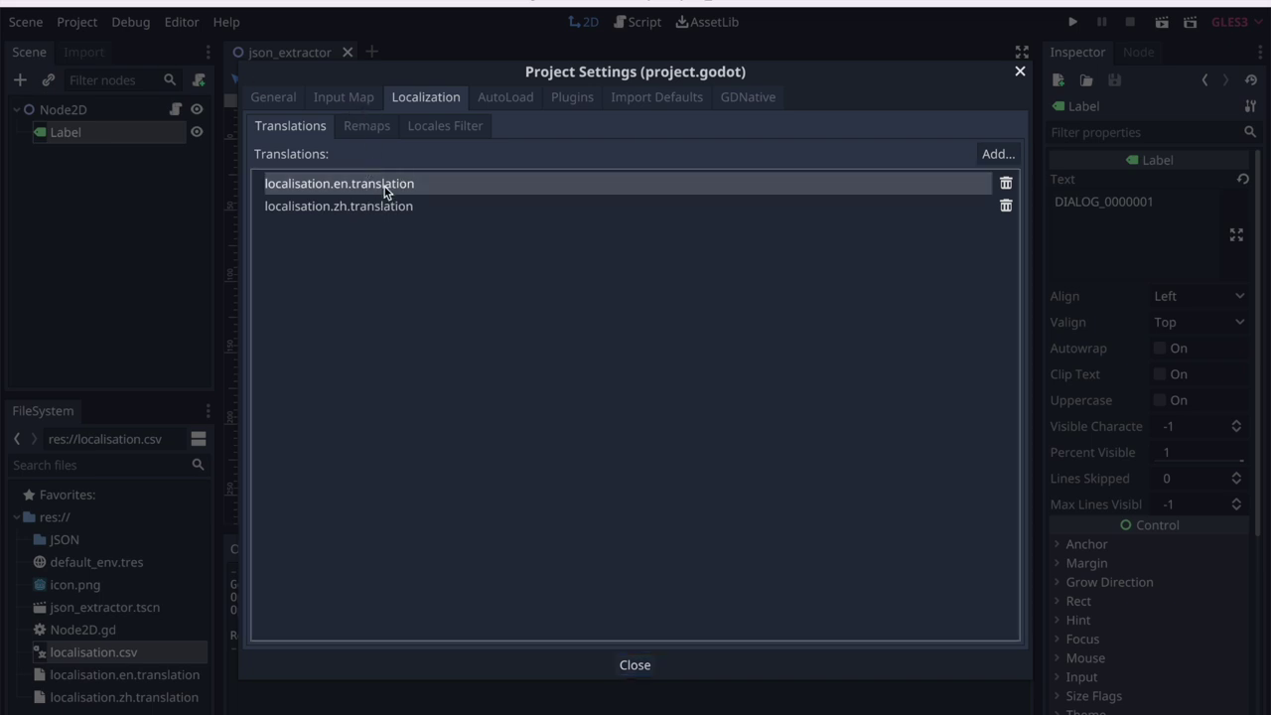
{"action": "left_click", "coordinate": [430, 129]}
{"action": "left_click", "coordinate": [358, 127]}
{"action": "left_click", "coordinate": [285, 129]}
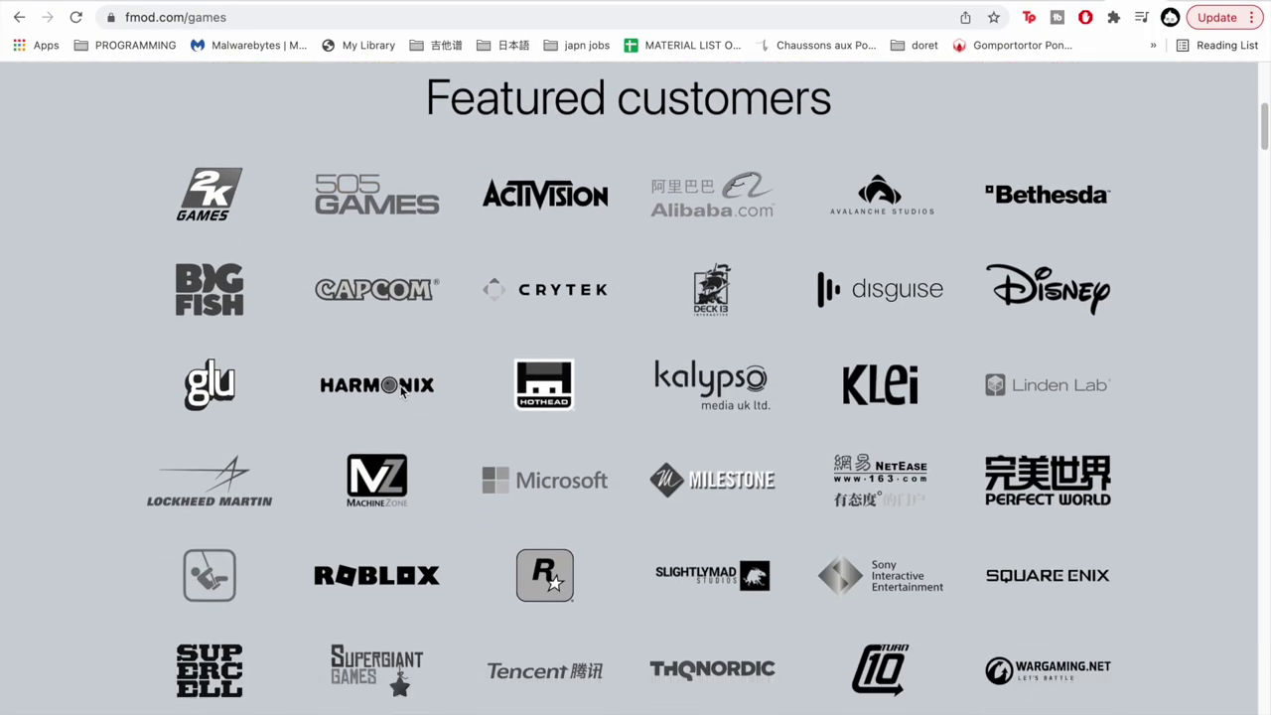
Step: Scroll past FMOD's featured customers down to the Interactive Music section of the Wwise page
{"action": "scroll", "coordinate": [402, 391], "scroll_direction": "down", "scroll_amount": 5}
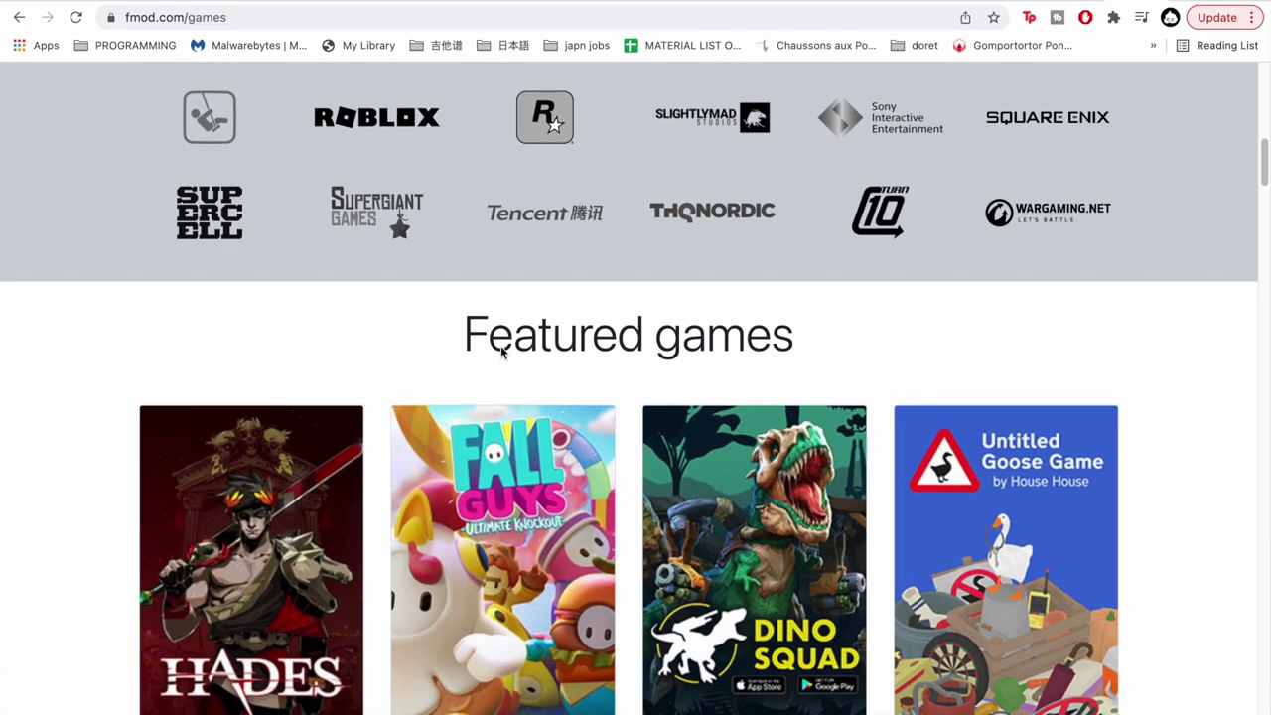
{"action": "scroll", "coordinate": [501, 351], "scroll_direction": "down", "scroll_amount": 3}
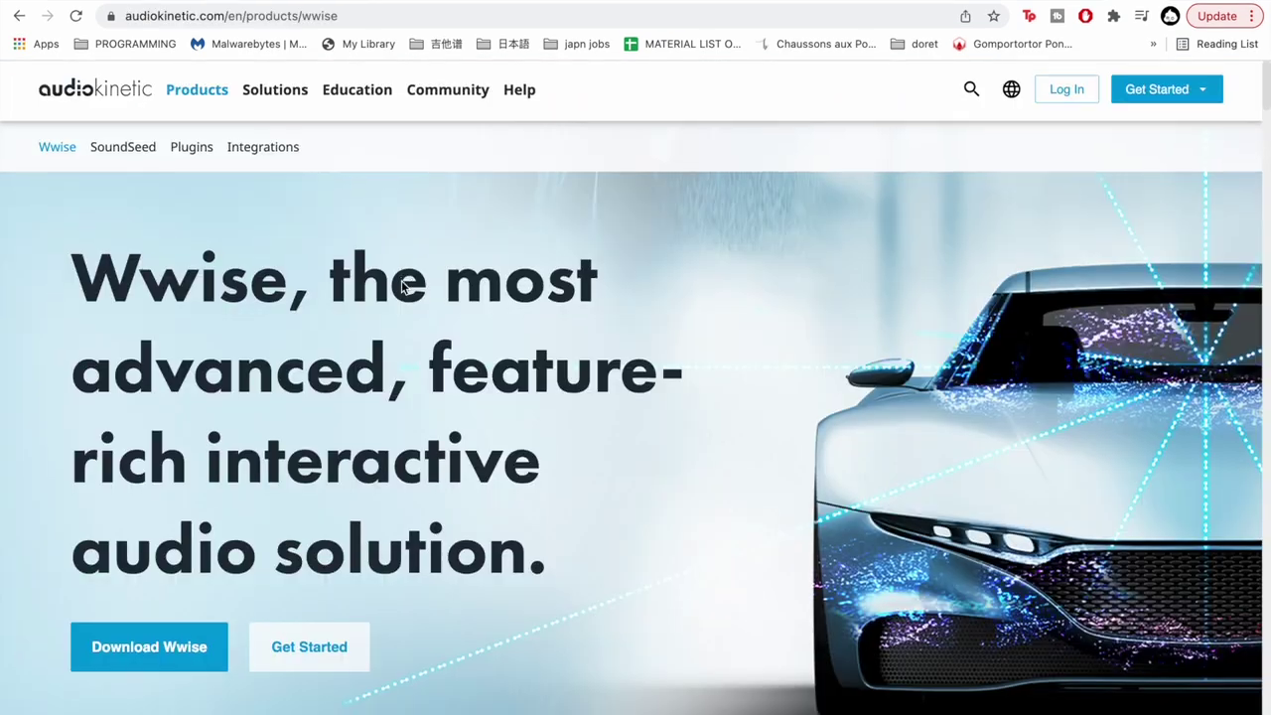
{"action": "scroll", "coordinate": [397, 298], "scroll_direction": "down", "scroll_amount": 5}
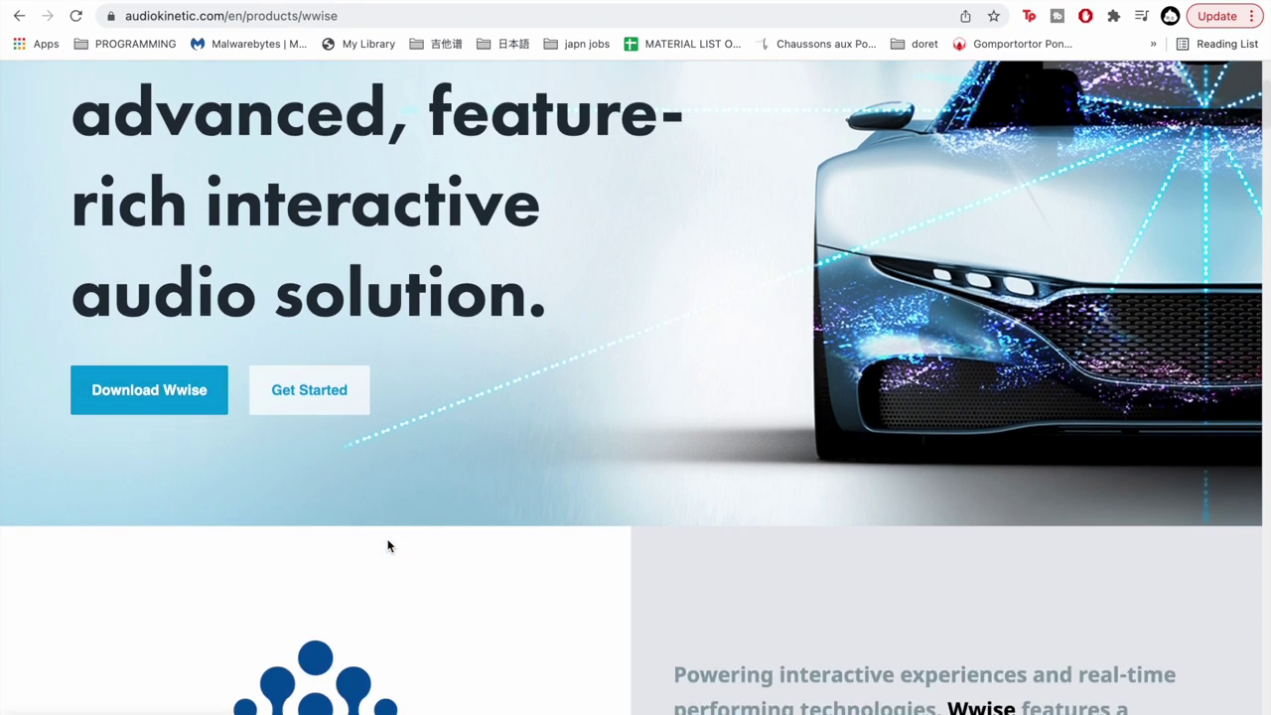
{"action": "scroll", "coordinate": [389, 545], "scroll_direction": "down", "scroll_amount": 5}
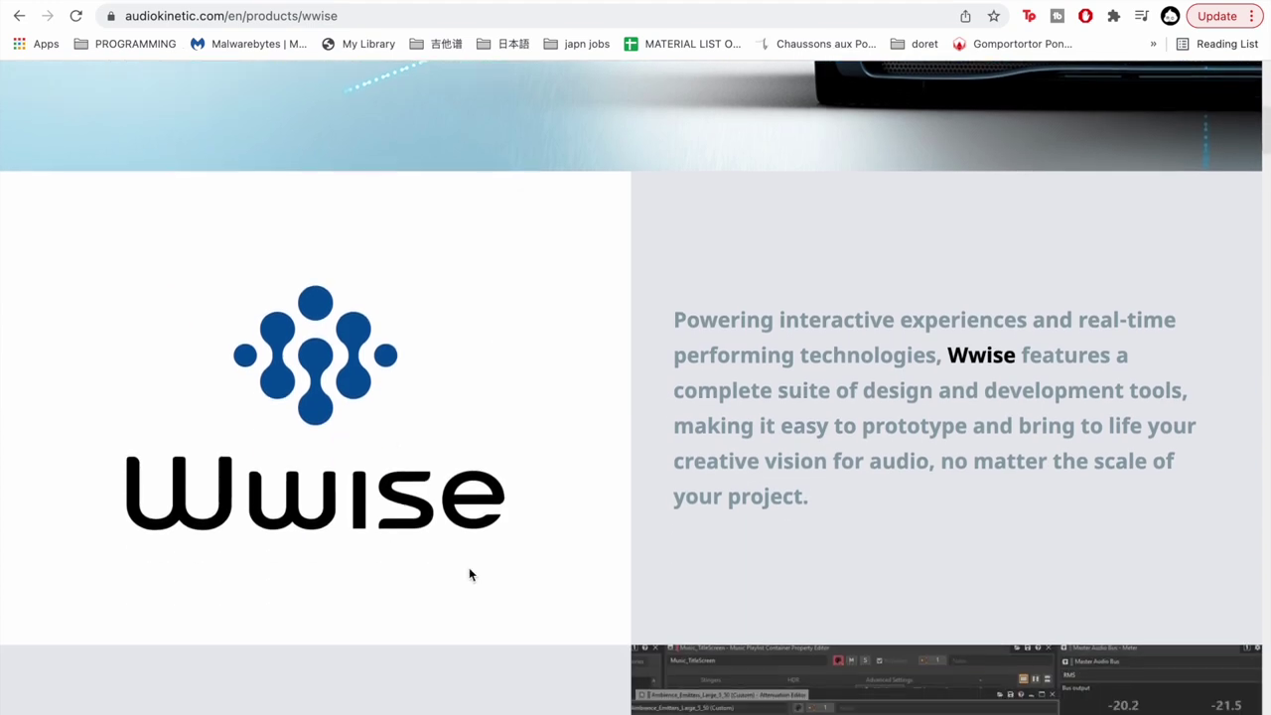
{"action": "scroll", "coordinate": [470, 573], "scroll_direction": "down", "scroll_amount": 5}
{"action": "scroll", "coordinate": [468, 574], "scroll_direction": "down", "scroll_amount": 9}
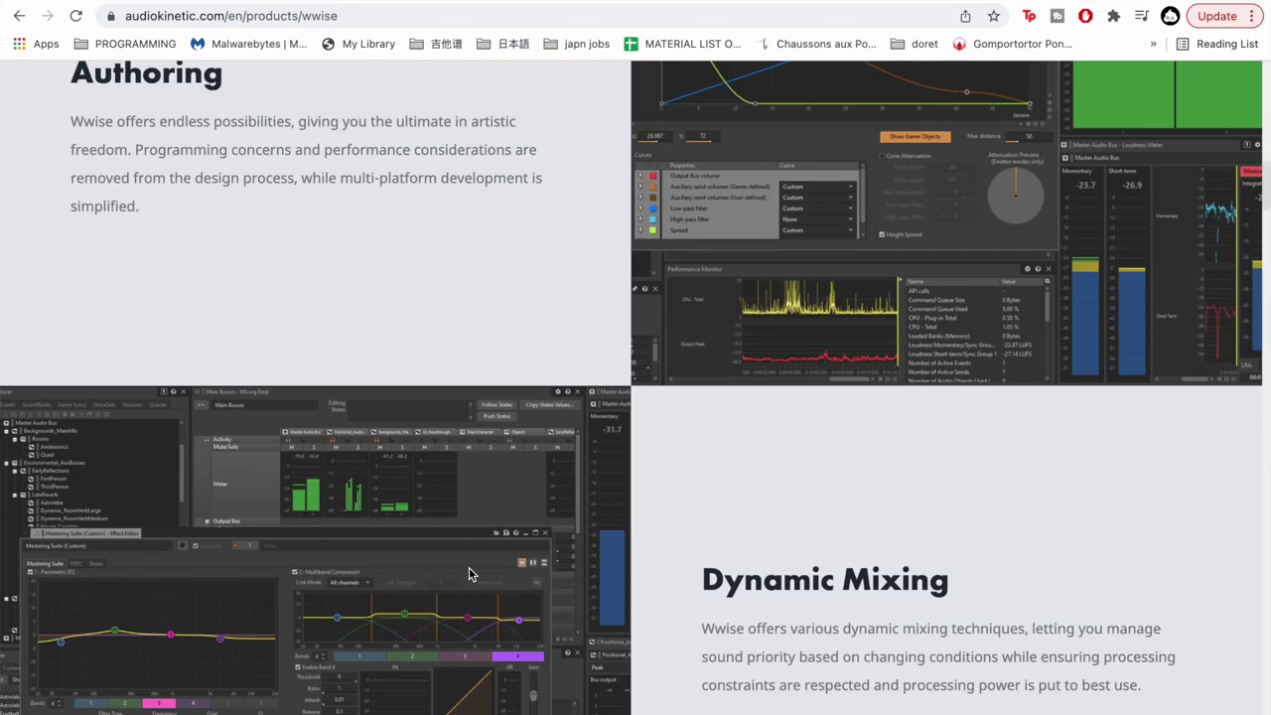
{"action": "scroll", "coordinate": [470, 573], "scroll_direction": "down", "scroll_amount": 7}
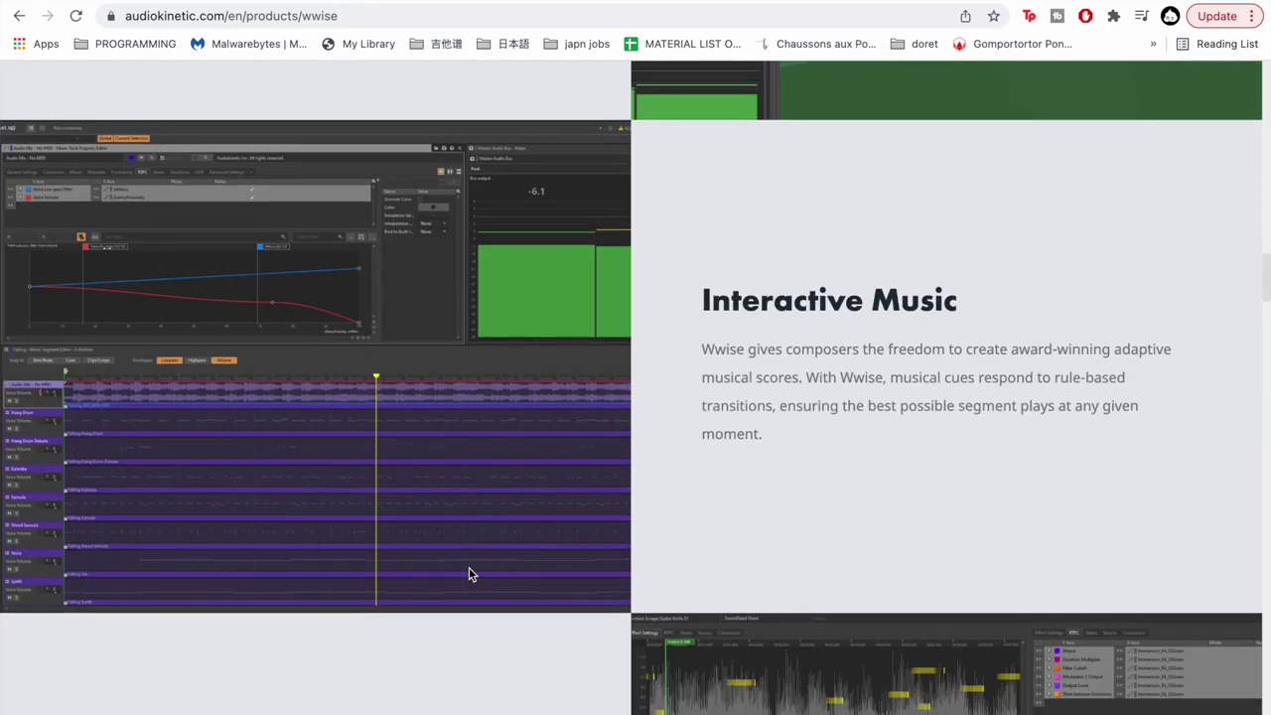
{"action": "scroll", "coordinate": [469, 573], "scroll_direction": "down", "scroll_amount": 7}
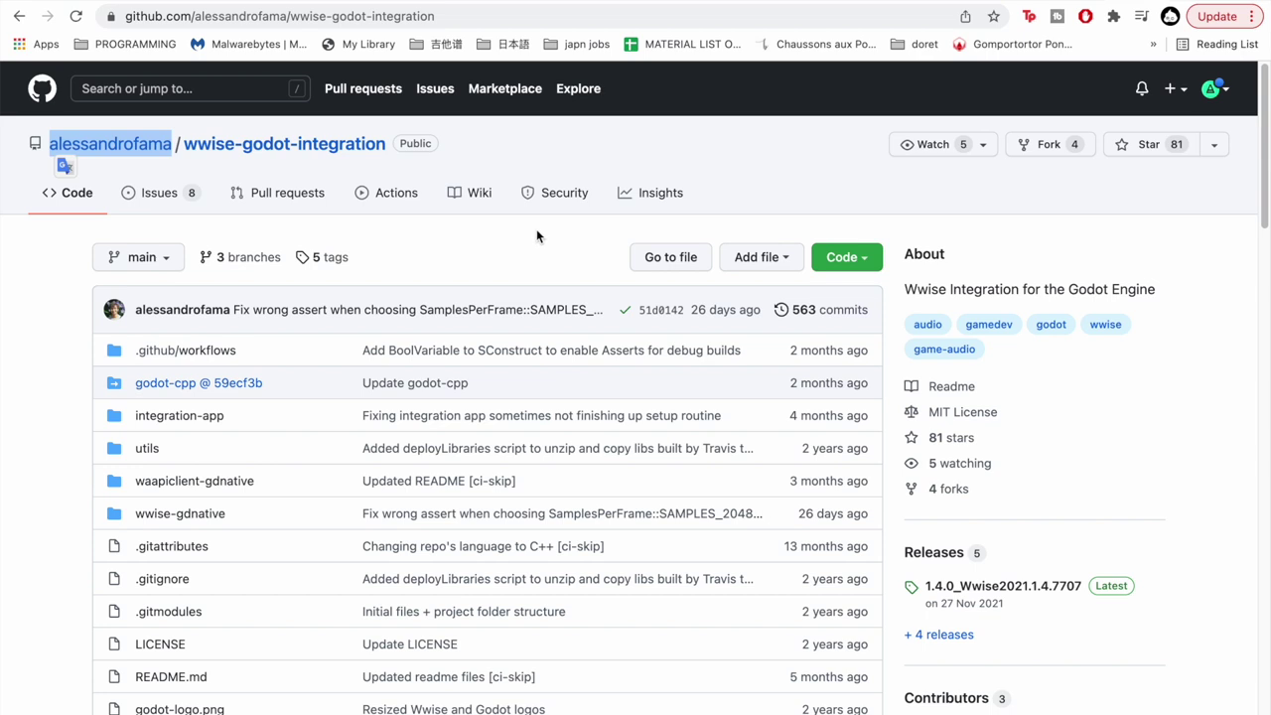
Step: Scroll the wwise-godot-integration README down to its Features list
{"action": "mouse_move", "coordinate": [154, 152]}
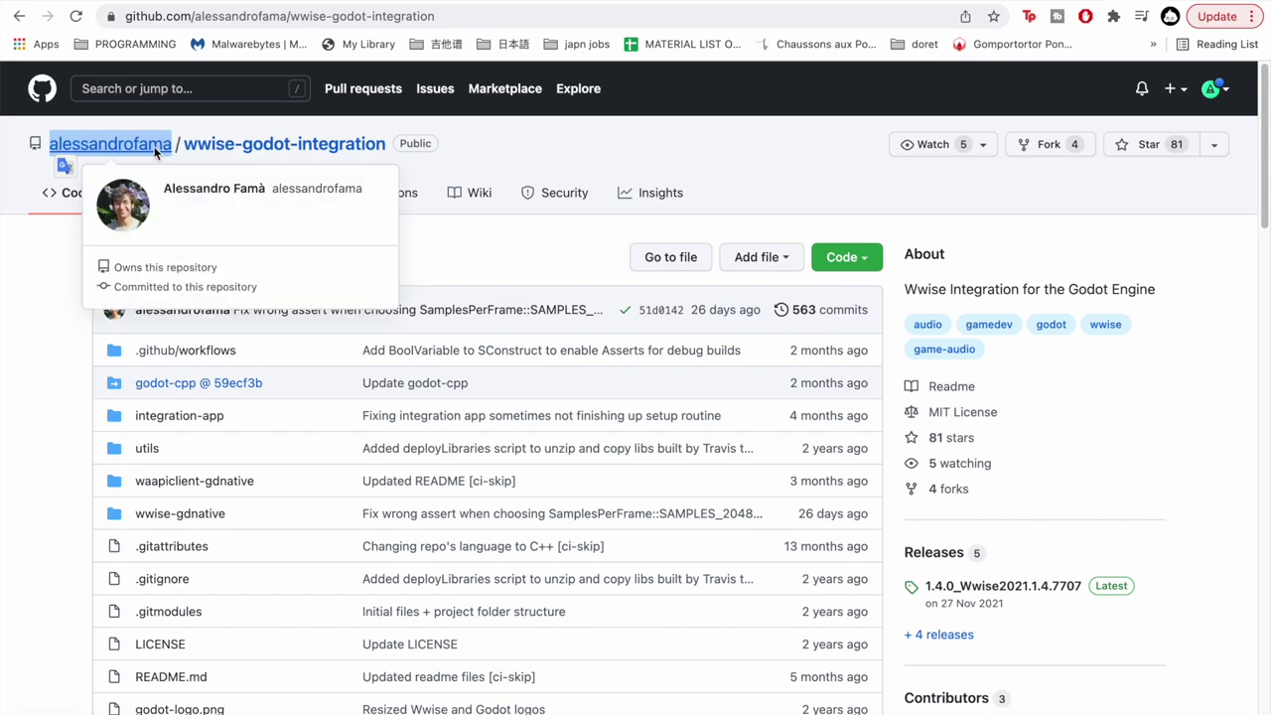
{"action": "scroll", "coordinate": [65, 287], "scroll_direction": "down", "scroll_amount": 5}
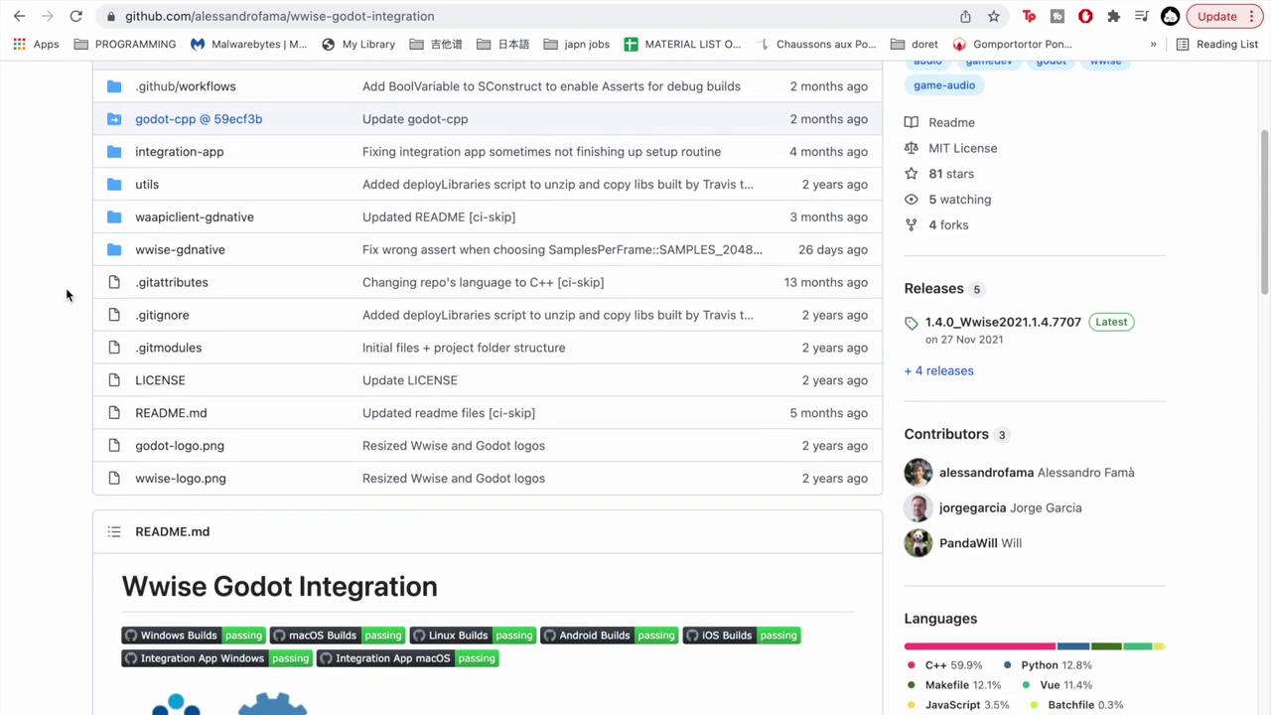
{"action": "scroll", "coordinate": [67, 293], "scroll_direction": "down", "scroll_amount": 15}
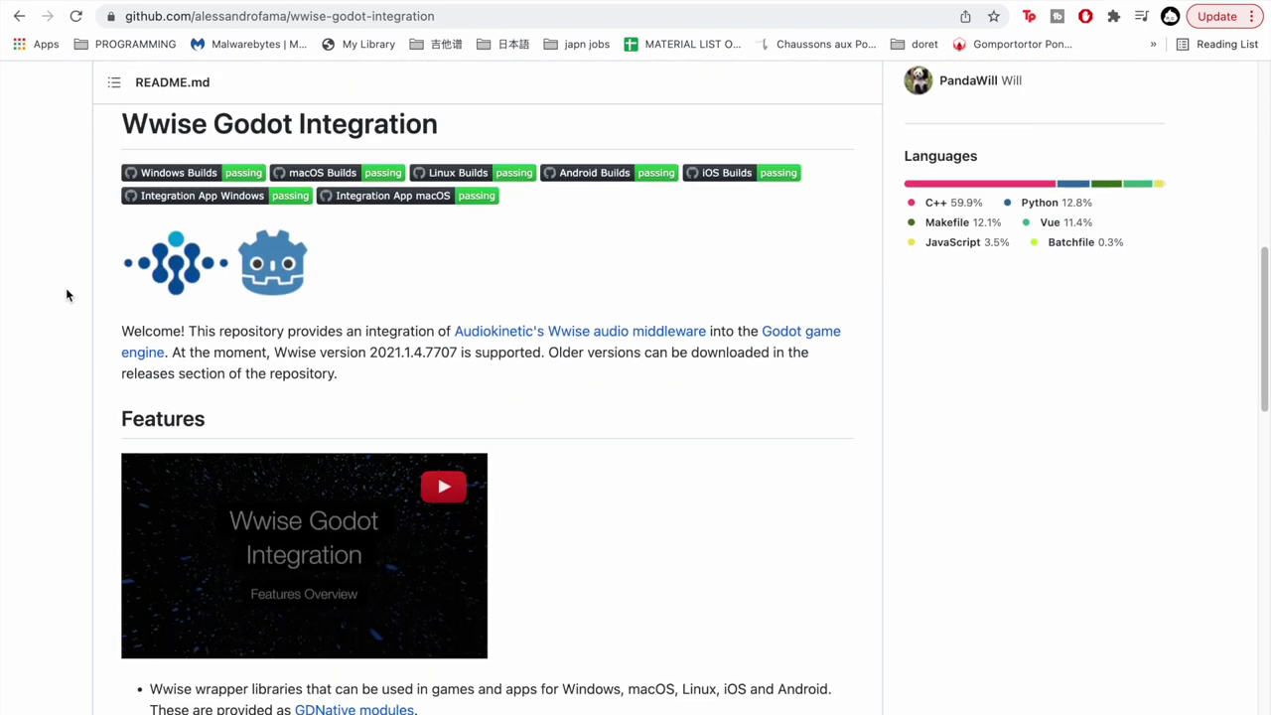
{"action": "scroll", "coordinate": [66, 294], "scroll_direction": "down", "scroll_amount": 7}
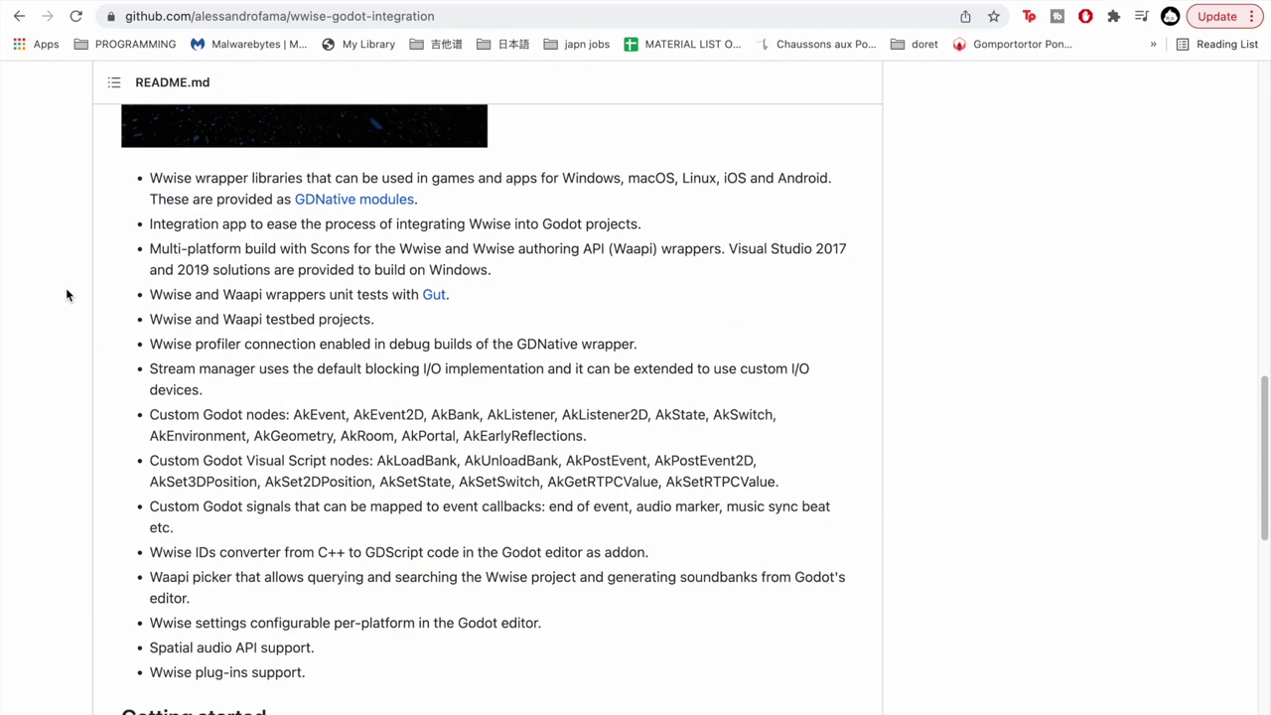
{"action": "scroll", "coordinate": [66, 294], "scroll_direction": "down", "scroll_amount": 7}
{"action": "scroll", "coordinate": [67, 293], "scroll_direction": "down", "scroll_amount": 8}
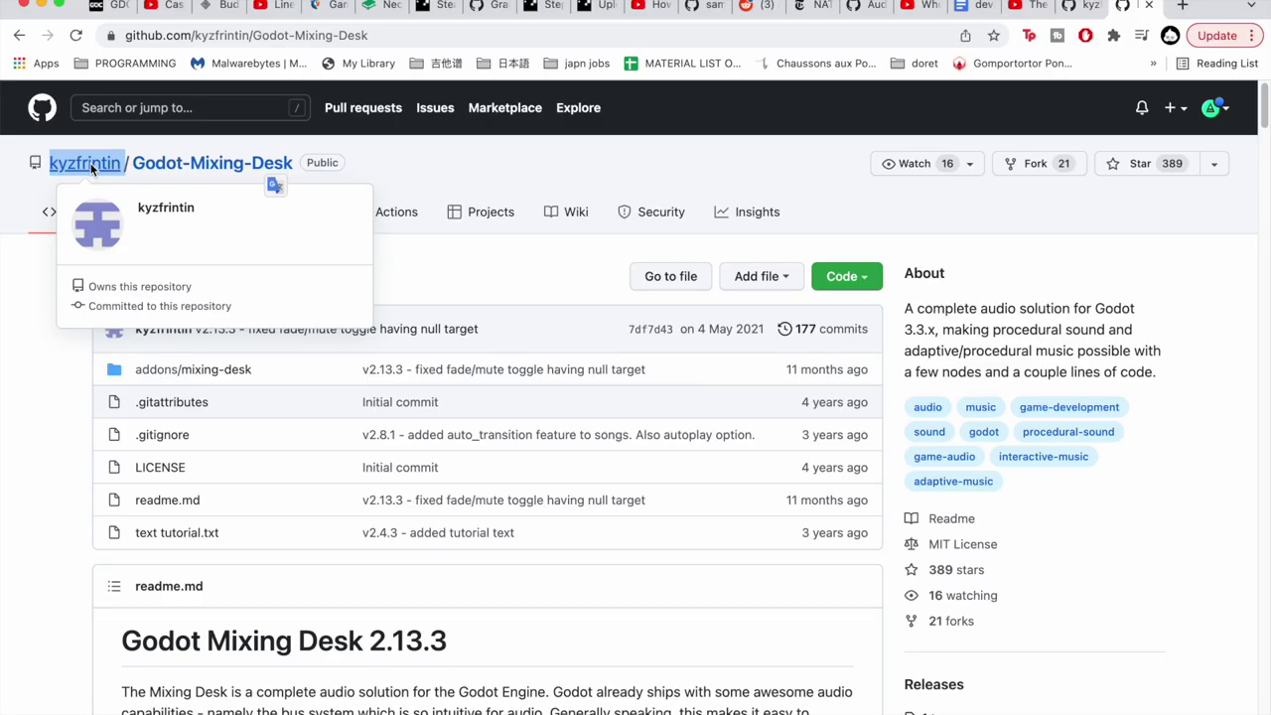
Step: Scroll the Godot-Mixing-Desk readme.md down to the Mixing Desk: Music and Setting up MDM sections
{"action": "scroll", "coordinate": [354, 358], "scroll_direction": "down", "scroll_amount": 3}
{"action": "scroll", "coordinate": [355, 358], "scroll_direction": "down", "scroll_amount": 2}
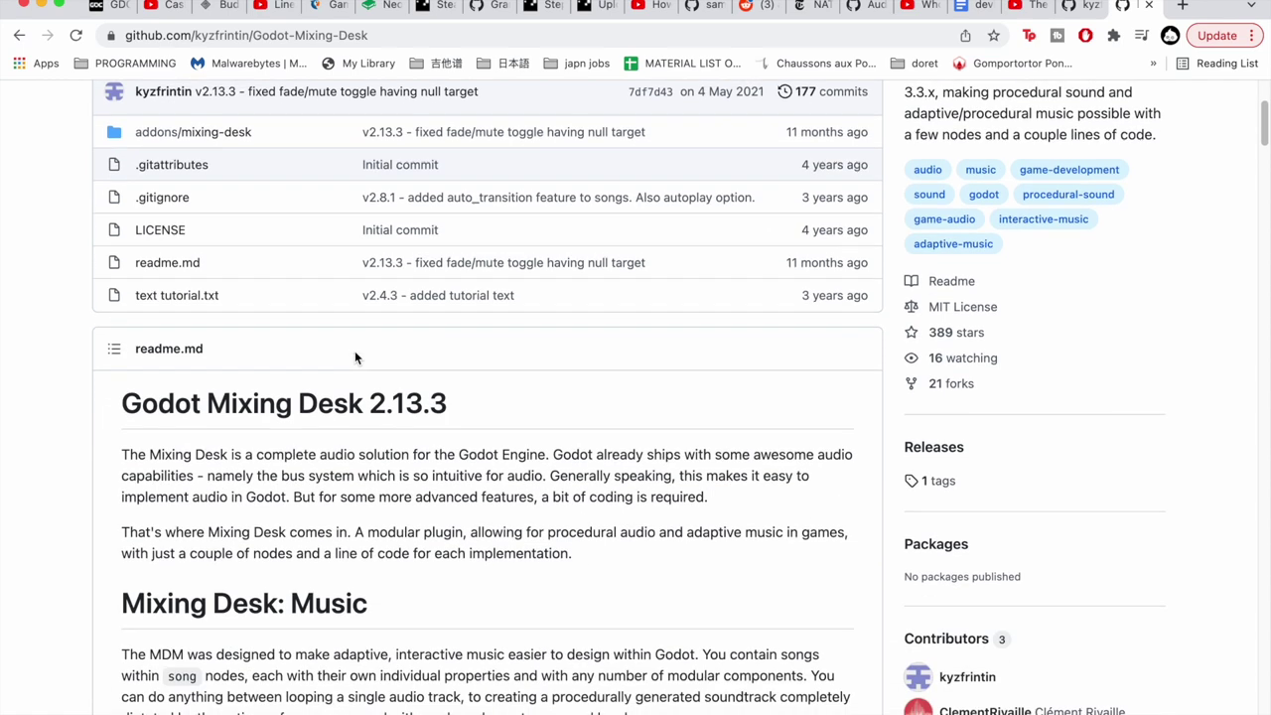
{"action": "scroll", "coordinate": [354, 350], "scroll_direction": "down", "scroll_amount": 2}
{"action": "scroll", "coordinate": [355, 351], "scroll_direction": "down", "scroll_amount": 7}
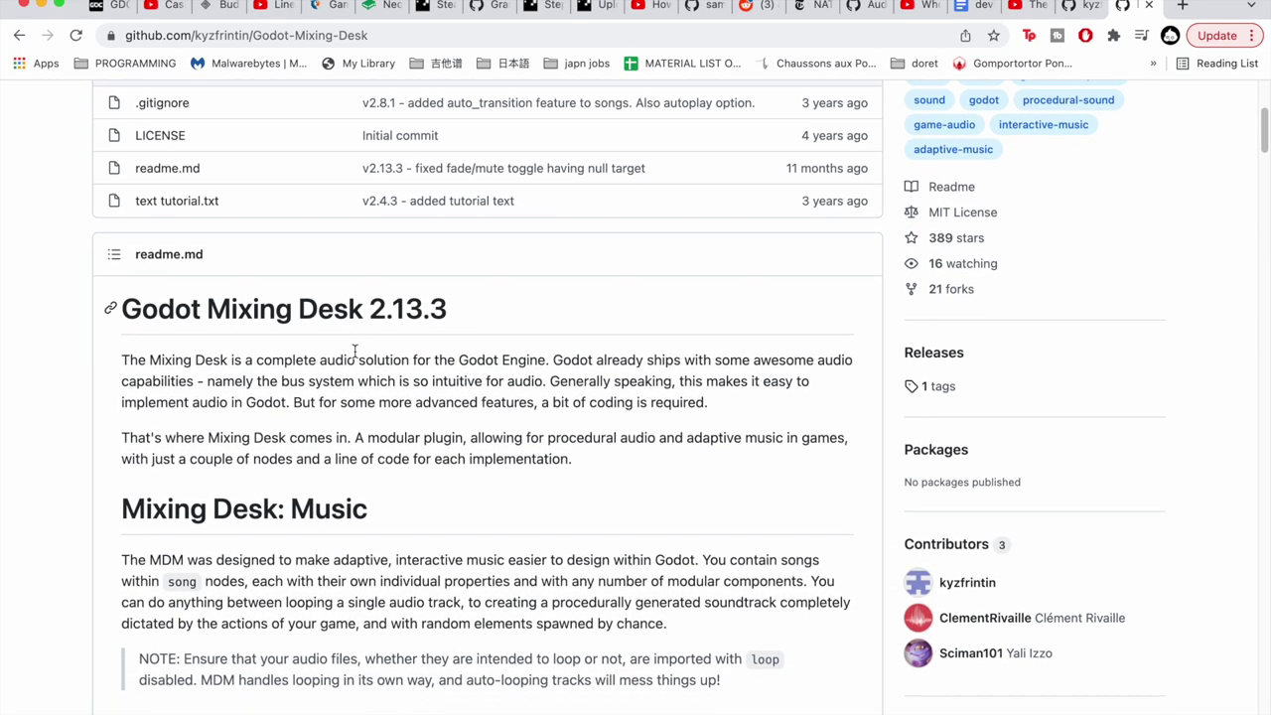
{"action": "scroll", "coordinate": [354, 355], "scroll_direction": "down", "scroll_amount": 4}
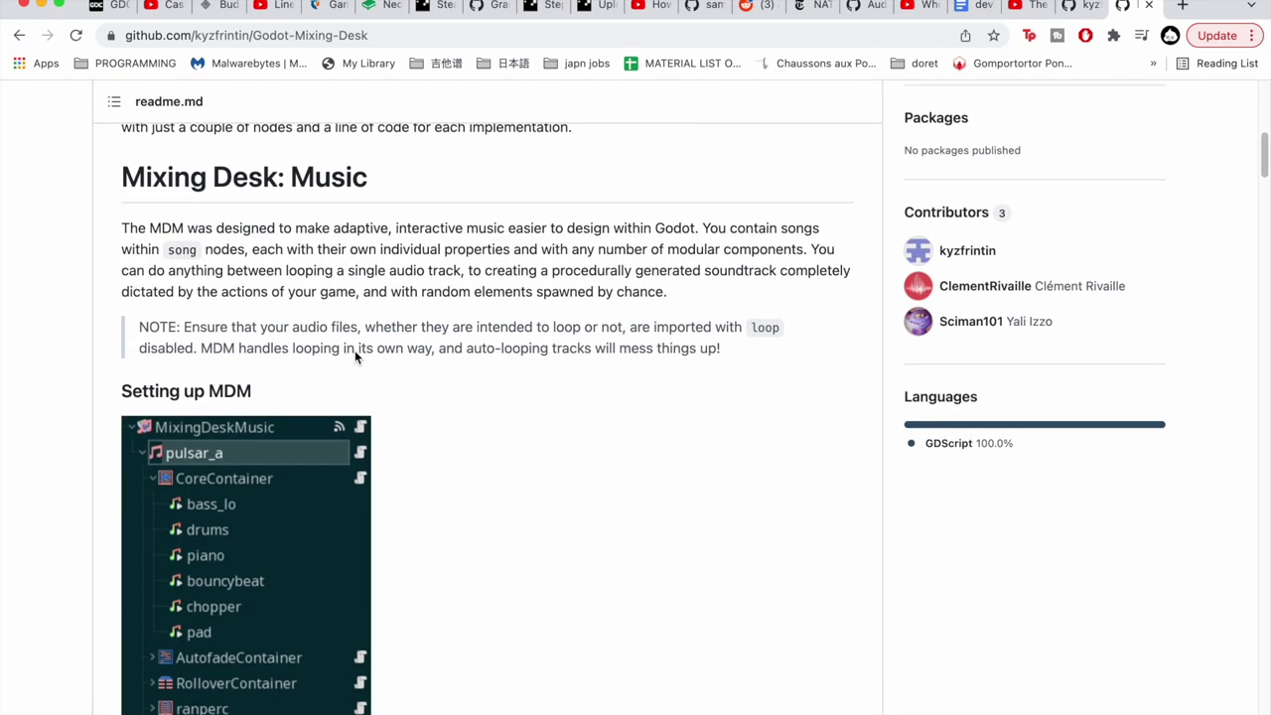
{"action": "scroll", "coordinate": [354, 358], "scroll_direction": "down", "scroll_amount": 1}
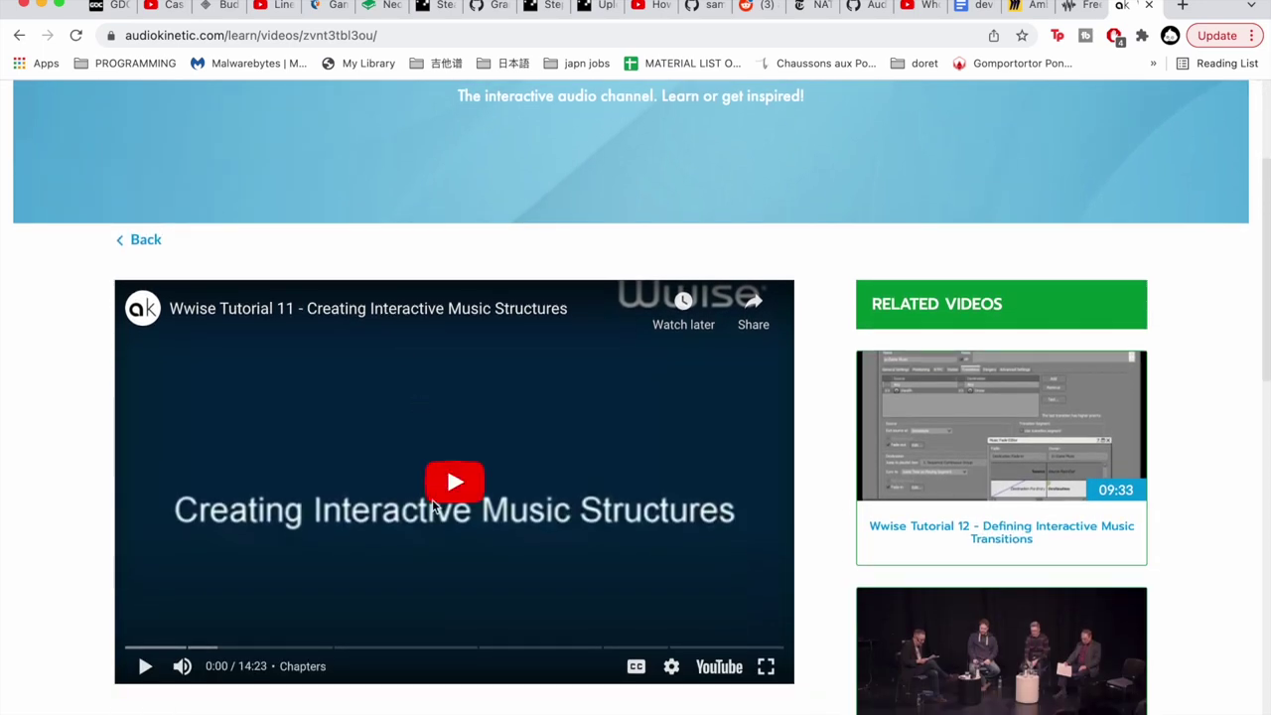
Step: Play the embedded Wwise Tutorial 11 interactive music structures video
{"action": "left_click", "coordinate": [432, 504]}
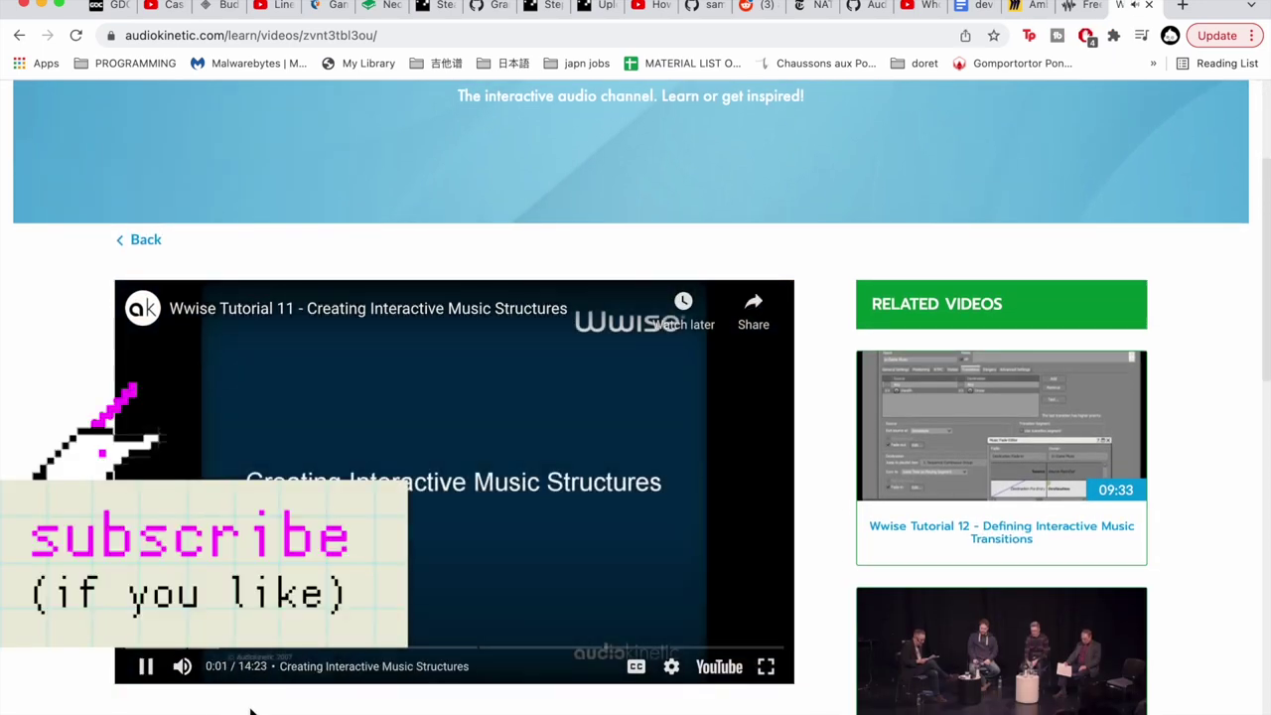
{"action": "scroll", "coordinate": [250, 711], "scroll_direction": "down", "scroll_amount": 2}
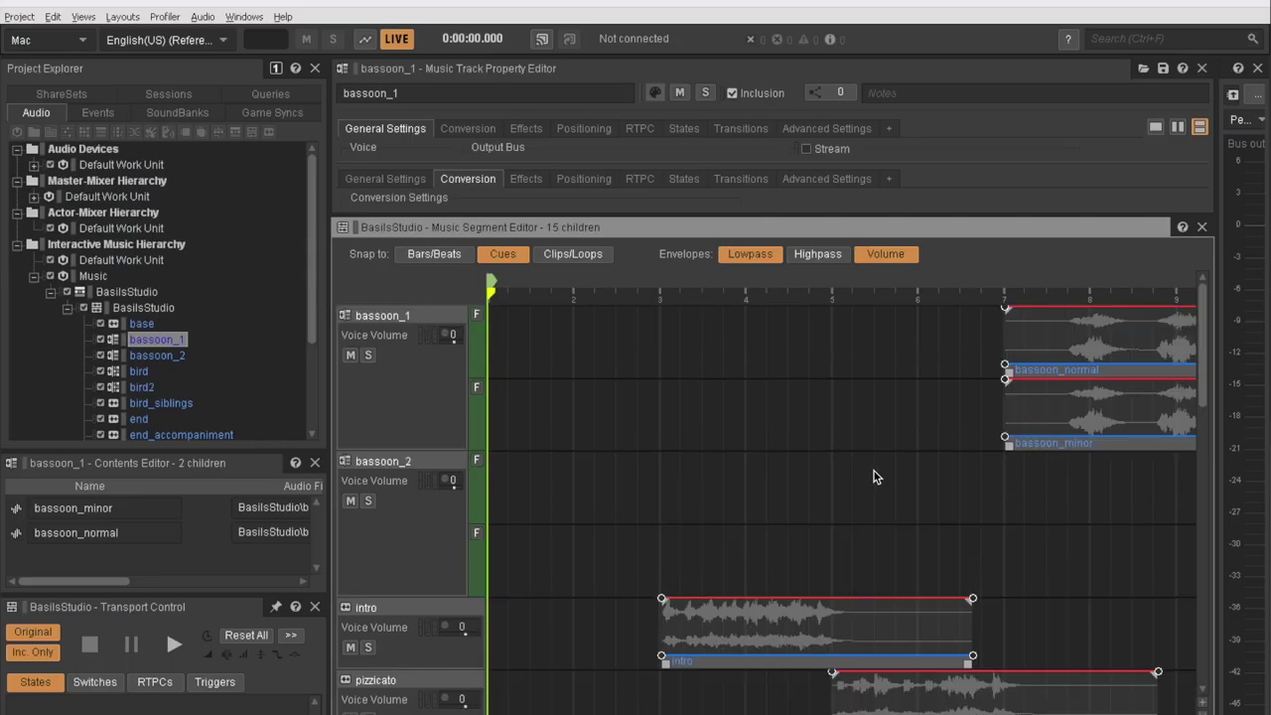
{"action": "scroll", "coordinate": [874, 472], "scroll_direction": "down", "scroll_amount": 8}
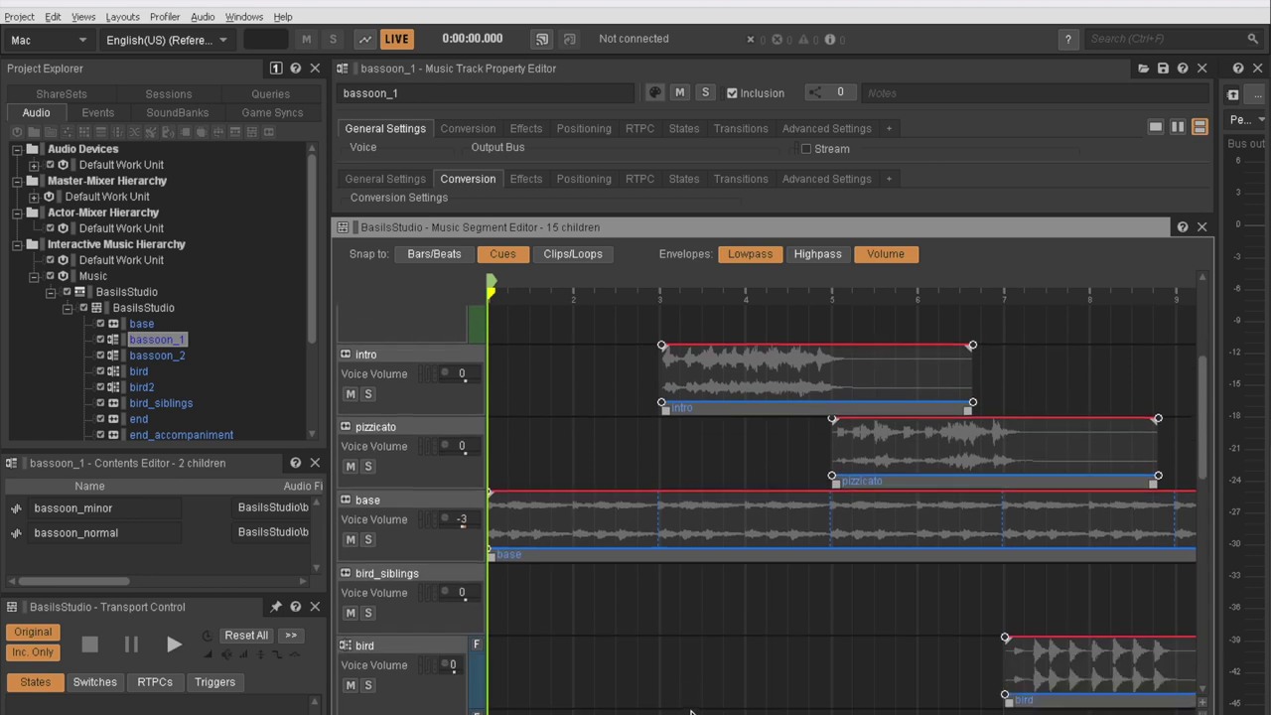
{"action": "scroll", "coordinate": [746, 711], "scroll_direction": "right", "scroll_amount": 10}
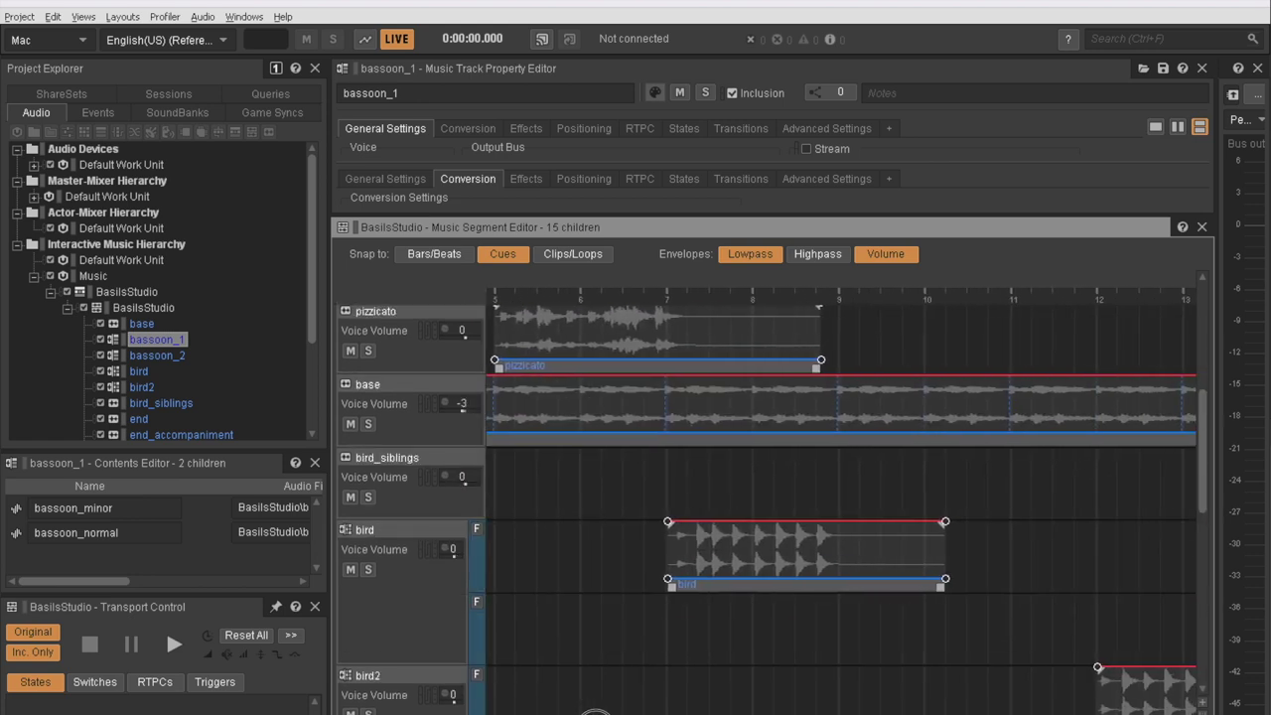
{"action": "scroll", "coordinate": [747, 710], "scroll_direction": "right", "scroll_amount": 2}
{"action": "scroll", "coordinate": [762, 647], "scroll_direction": "down", "scroll_amount": 10}
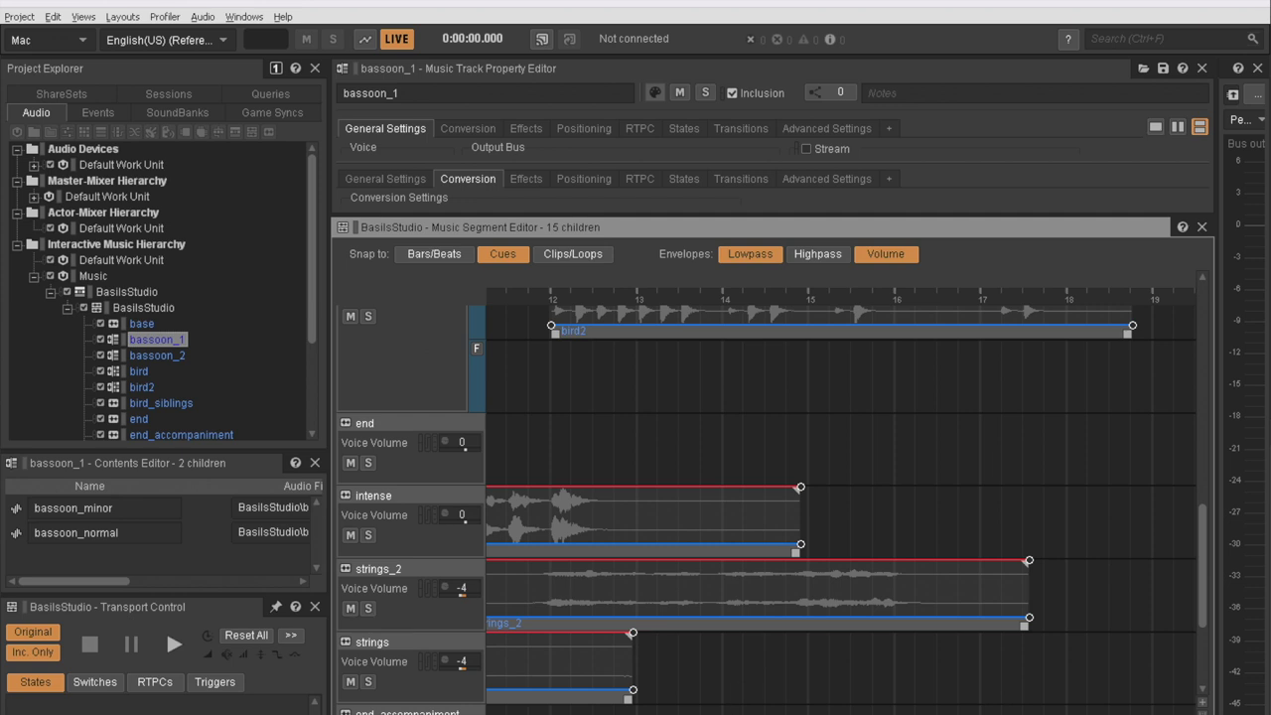
{"action": "scroll", "coordinate": [553, 709], "scroll_direction": "left", "scroll_amount": 8}
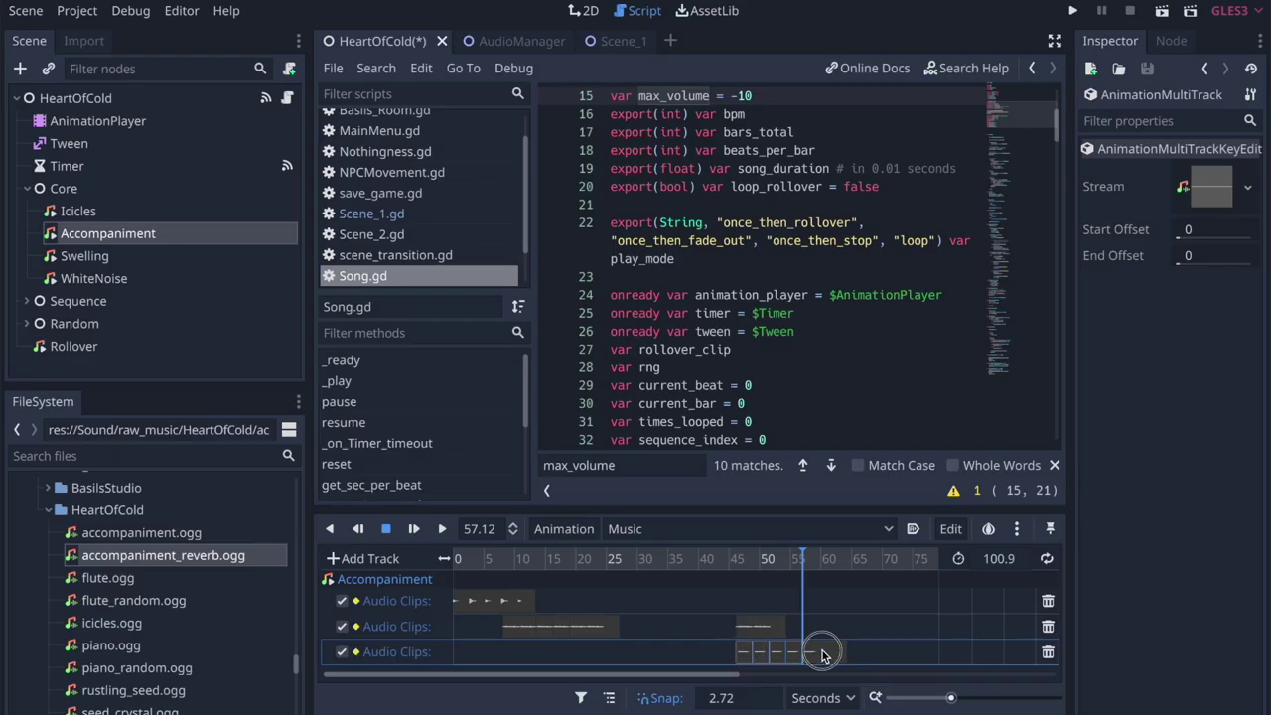
Step: Duplicate the third Accompaniment audio-clip keys at 59.84 and 73.44 seconds, then enlarge the animation panel
{"action": "left_click", "coordinate": [812, 559]}
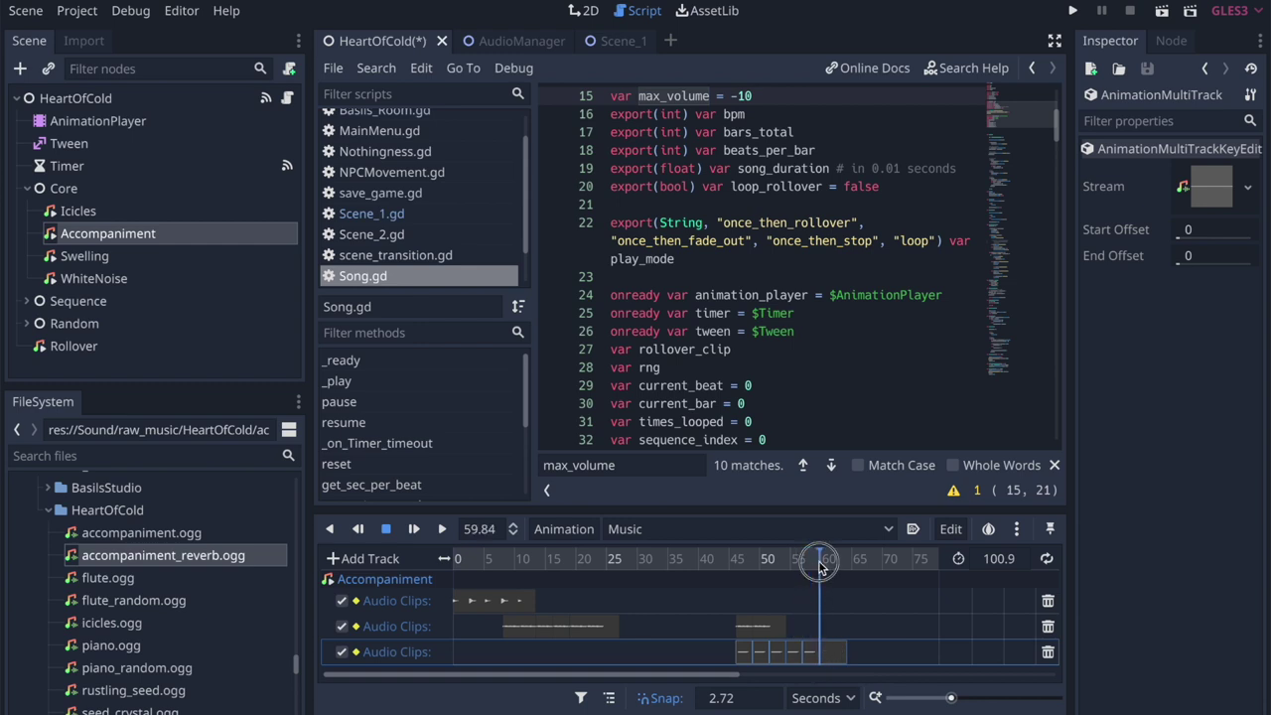
{"action": "right_click", "coordinate": [822, 651]}
{"action": "left_click", "coordinate": [861, 689]}
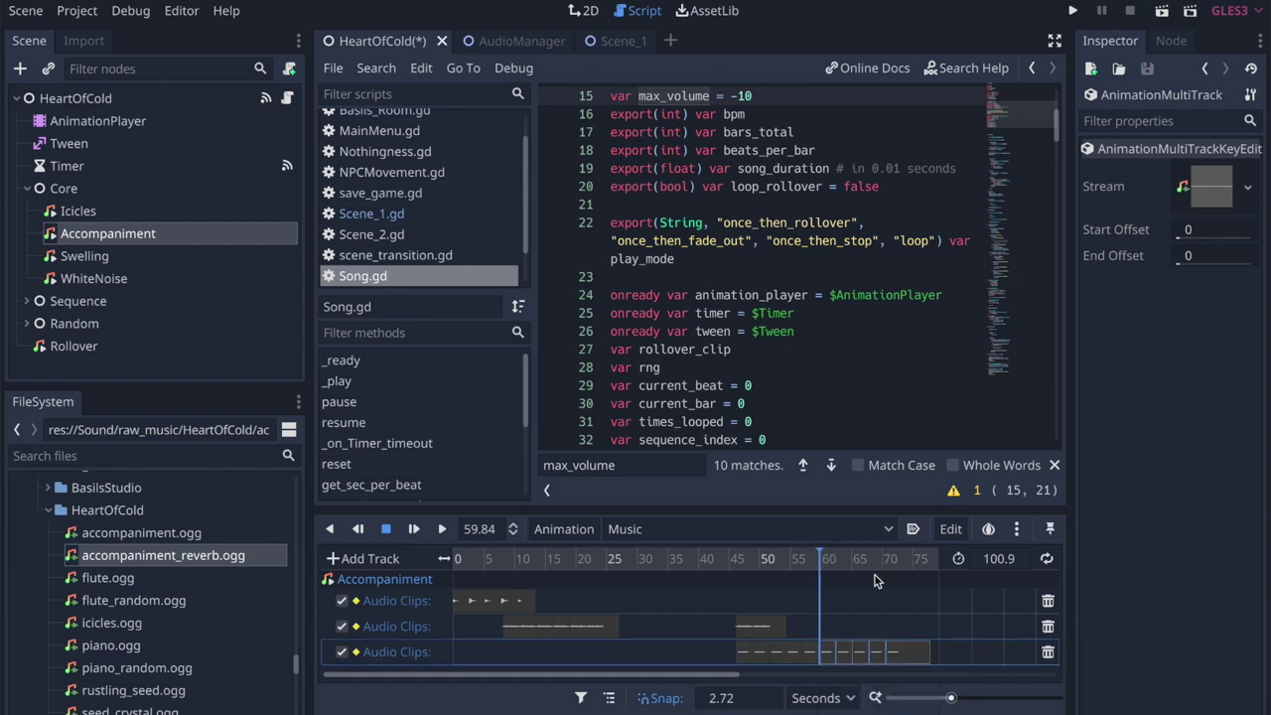
{"action": "left_click", "coordinate": [901, 557]}
{"action": "right_click", "coordinate": [914, 662]}
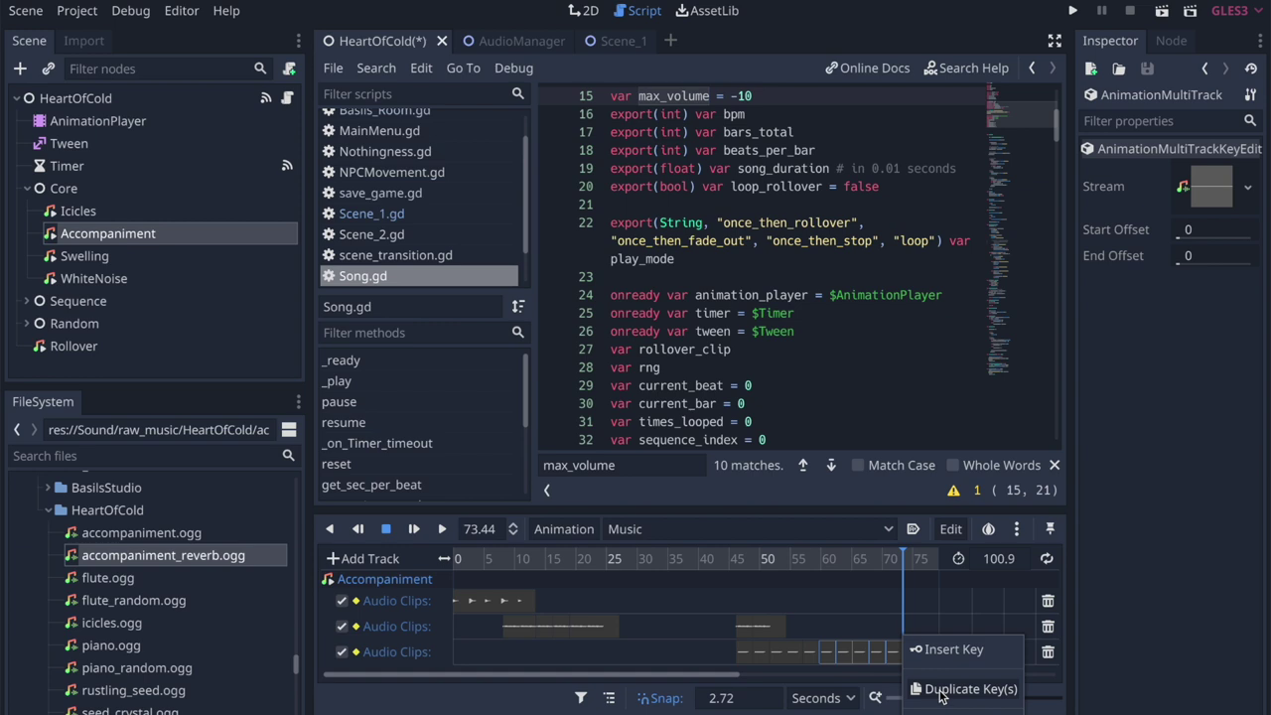
{"action": "left_click", "coordinate": [958, 684]}
{"action": "scroll", "coordinate": [729, 676], "scroll_direction": "down", "scroll_amount": 3}
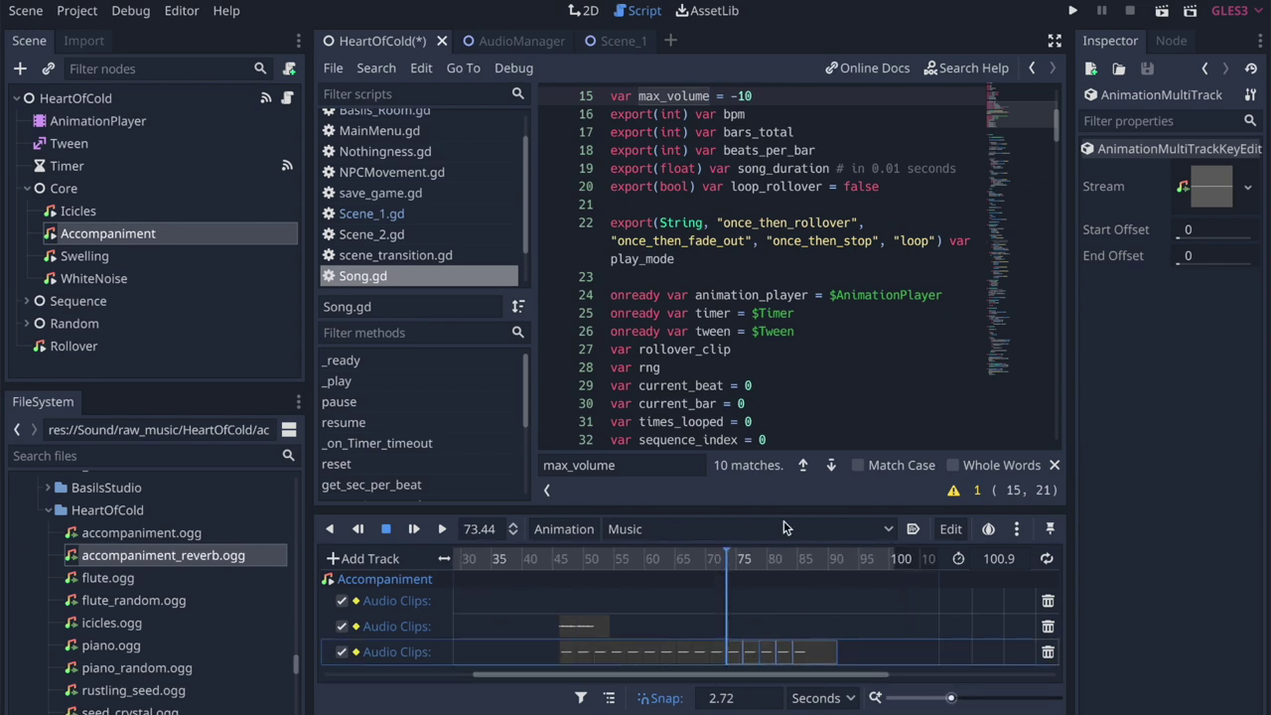
{"action": "left_click_drag", "start_coordinate": [771, 508], "coordinate": [765, 401]}
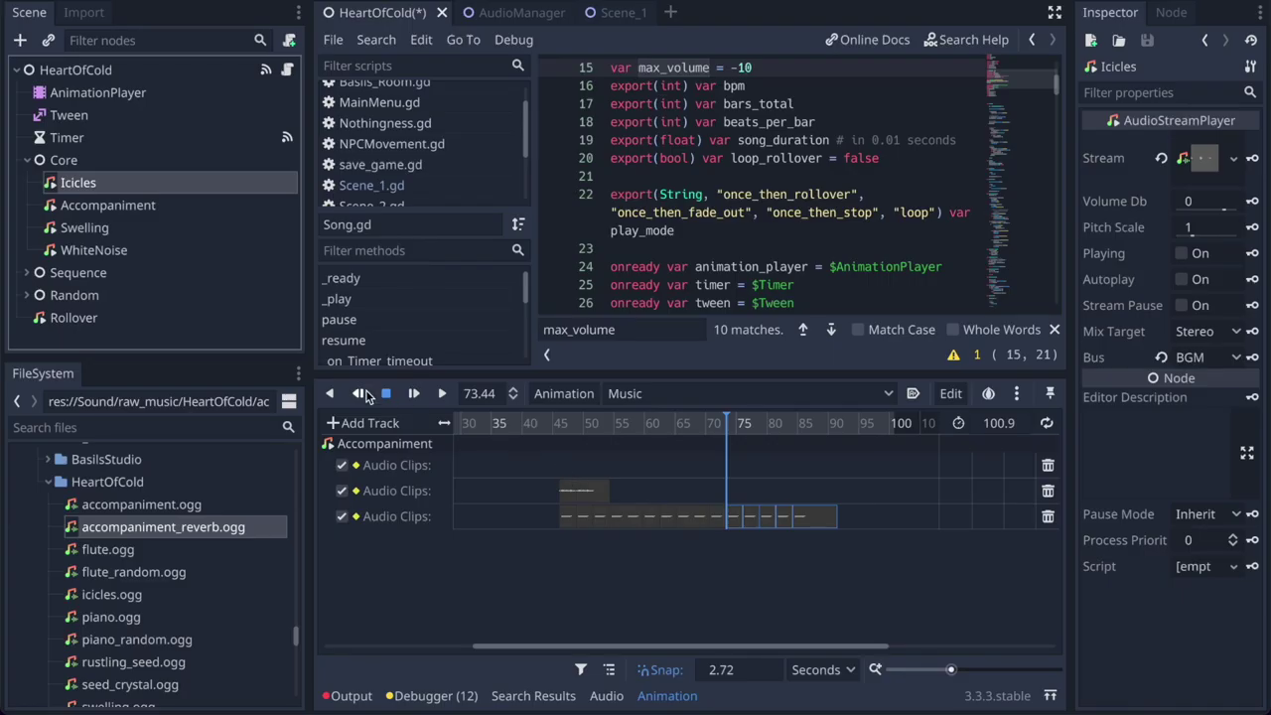
Step: Add an Audio Playback Track for the Icicles node and insert a key on it
{"action": "left_click", "coordinate": [368, 424]}
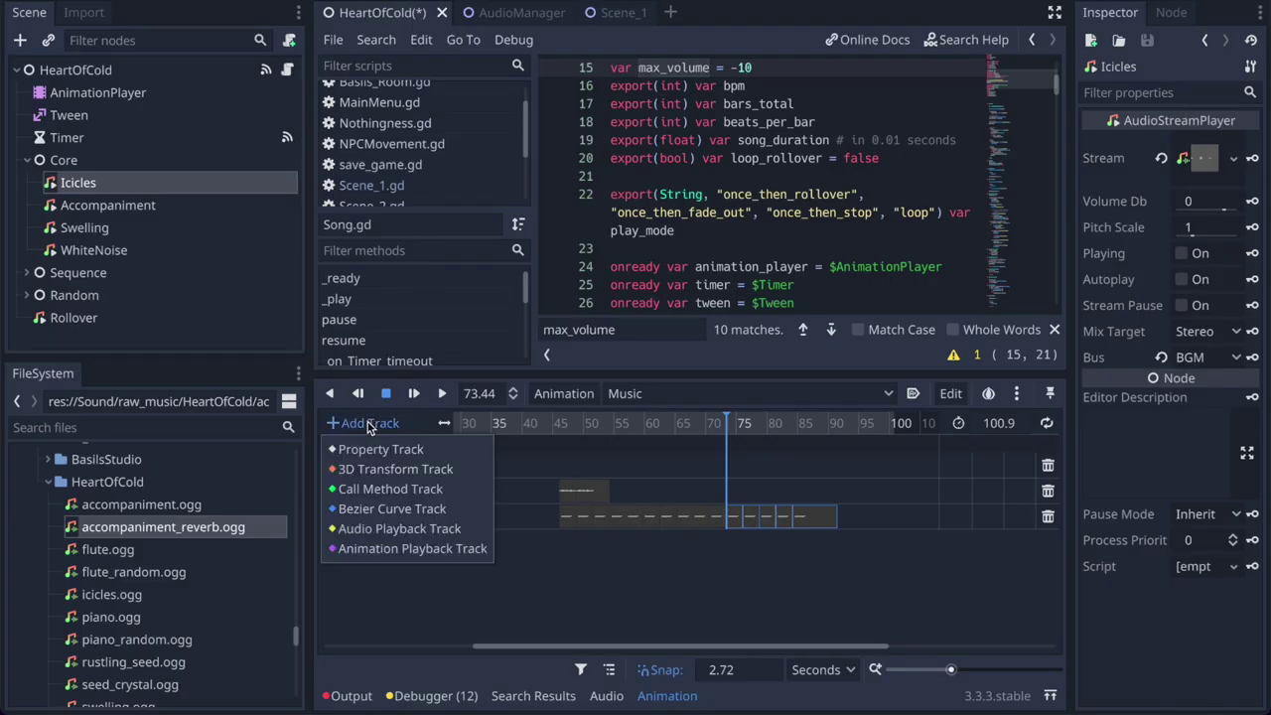
{"action": "left_click", "coordinate": [404, 530]}
{"action": "double_click", "coordinate": [254, 220]}
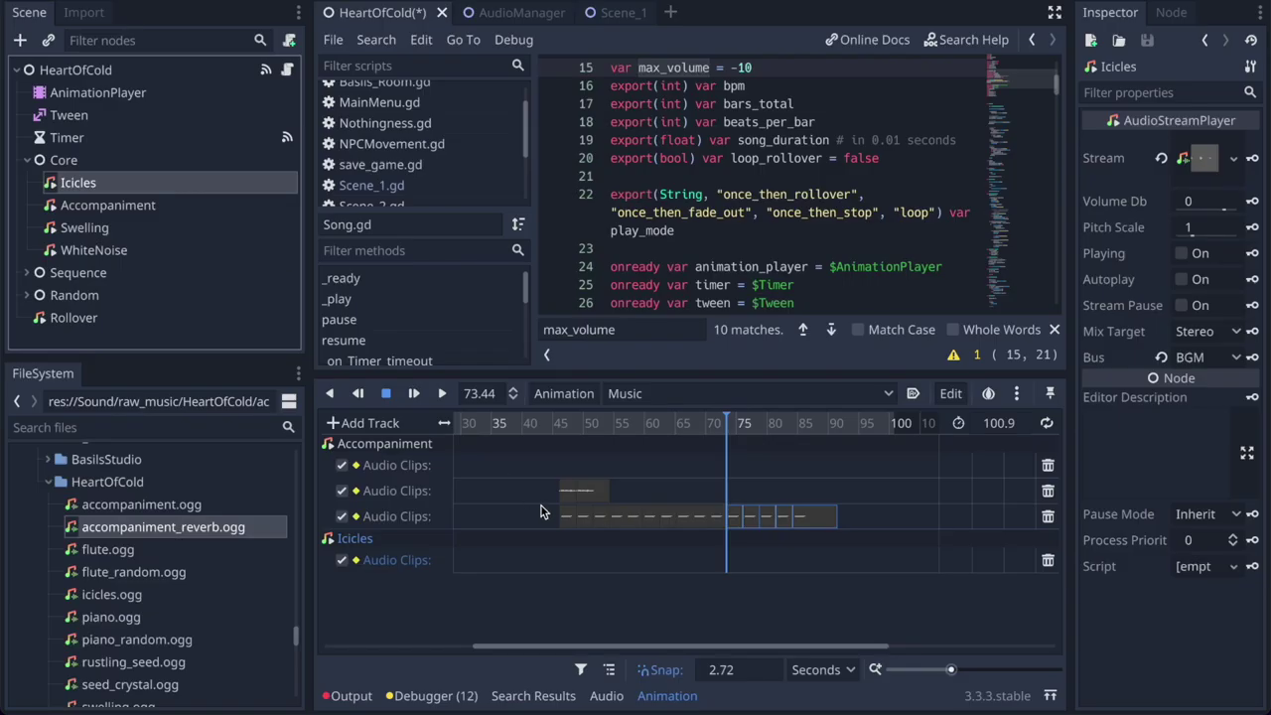
{"action": "right_click", "coordinate": [726, 560]}
{"action": "left_click", "coordinate": [754, 567]}
Step: Move the Icicles key to about 87 seconds and assign icicles.ogg as its stream
{"action": "left_click", "coordinate": [483, 394]}
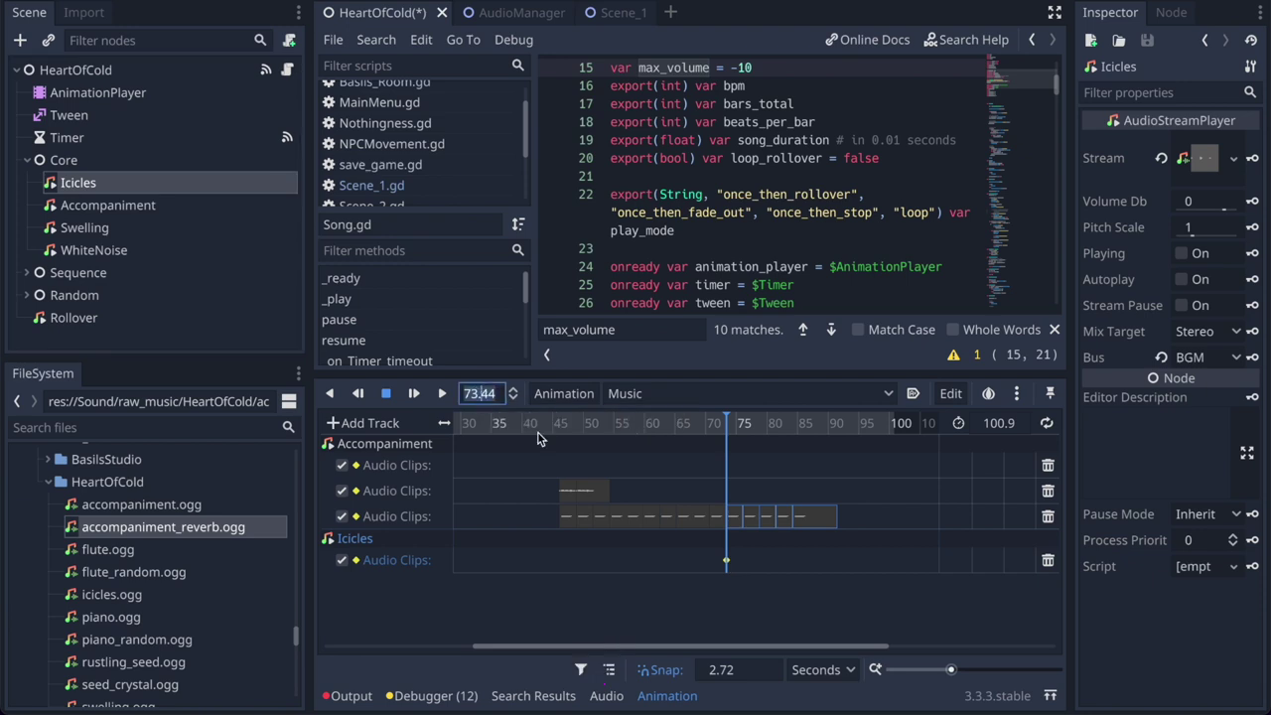
{"action": "type", "text": "87.27"}
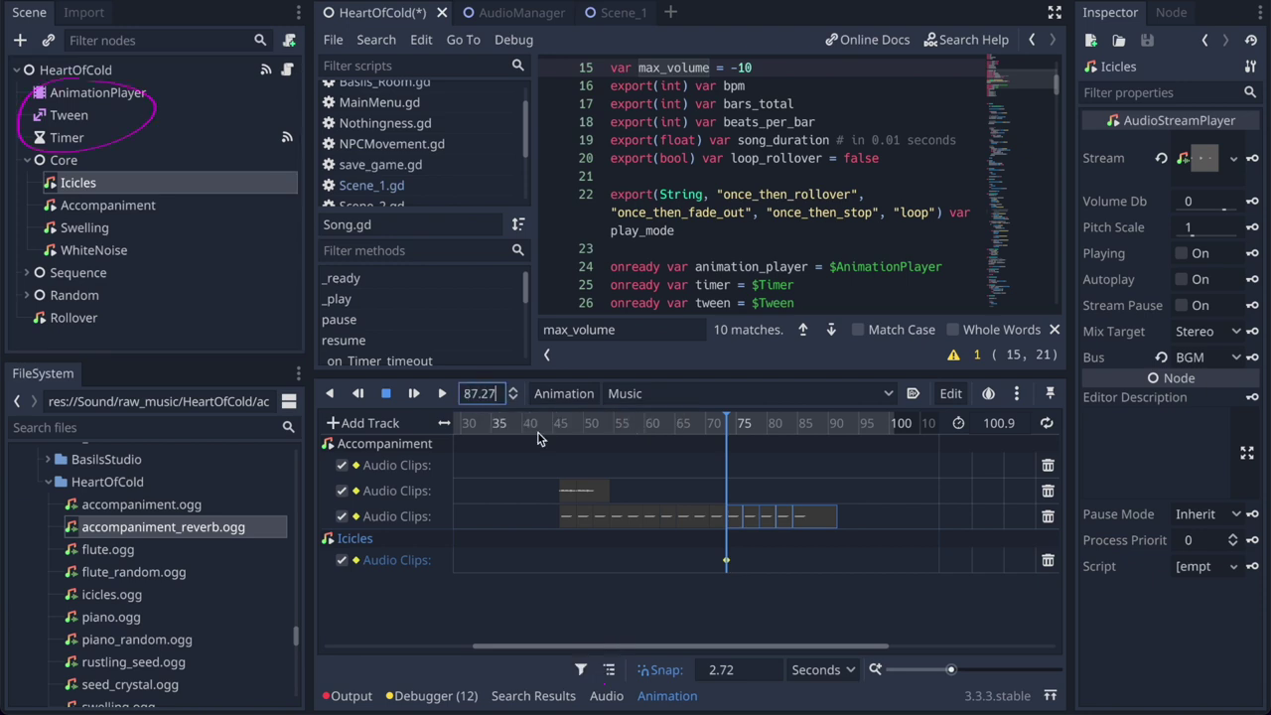
{"action": "key", "text": "Return"}
{"action": "left_click_drag", "start_coordinate": [727, 561], "coordinate": [811, 563]}
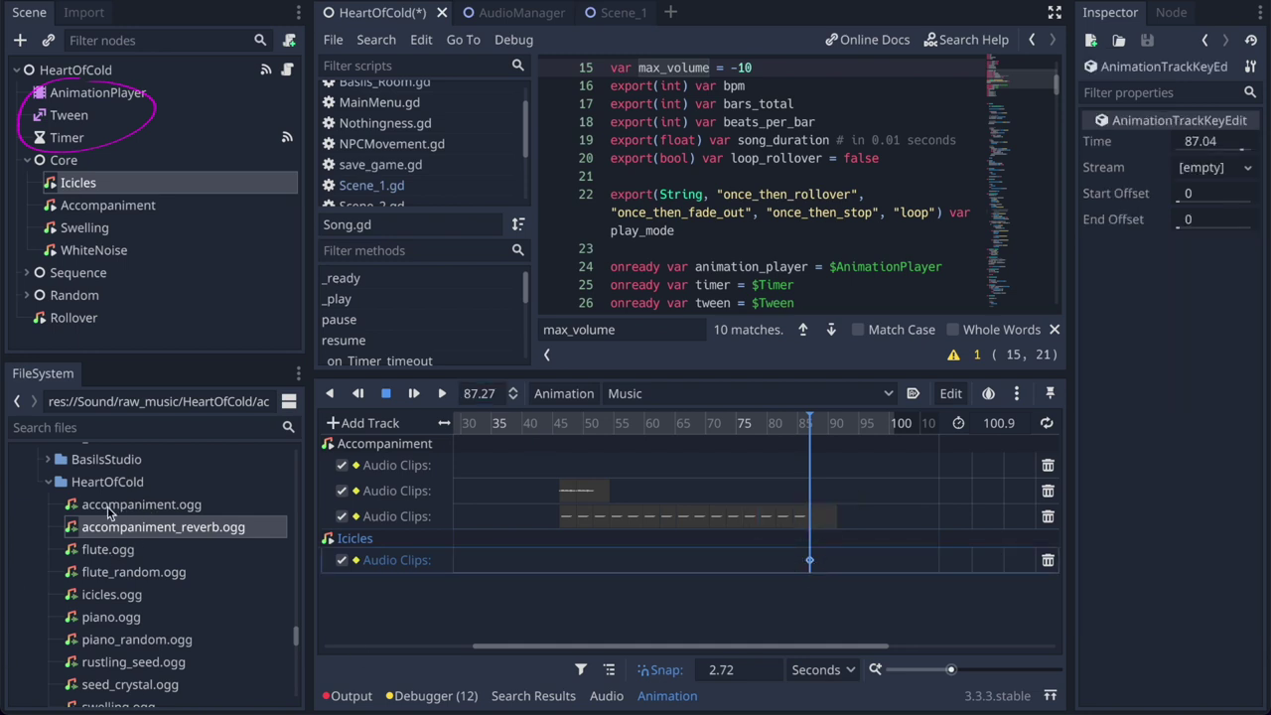
{"action": "left_click_drag", "start_coordinate": [107, 594], "coordinate": [1126, 156]}
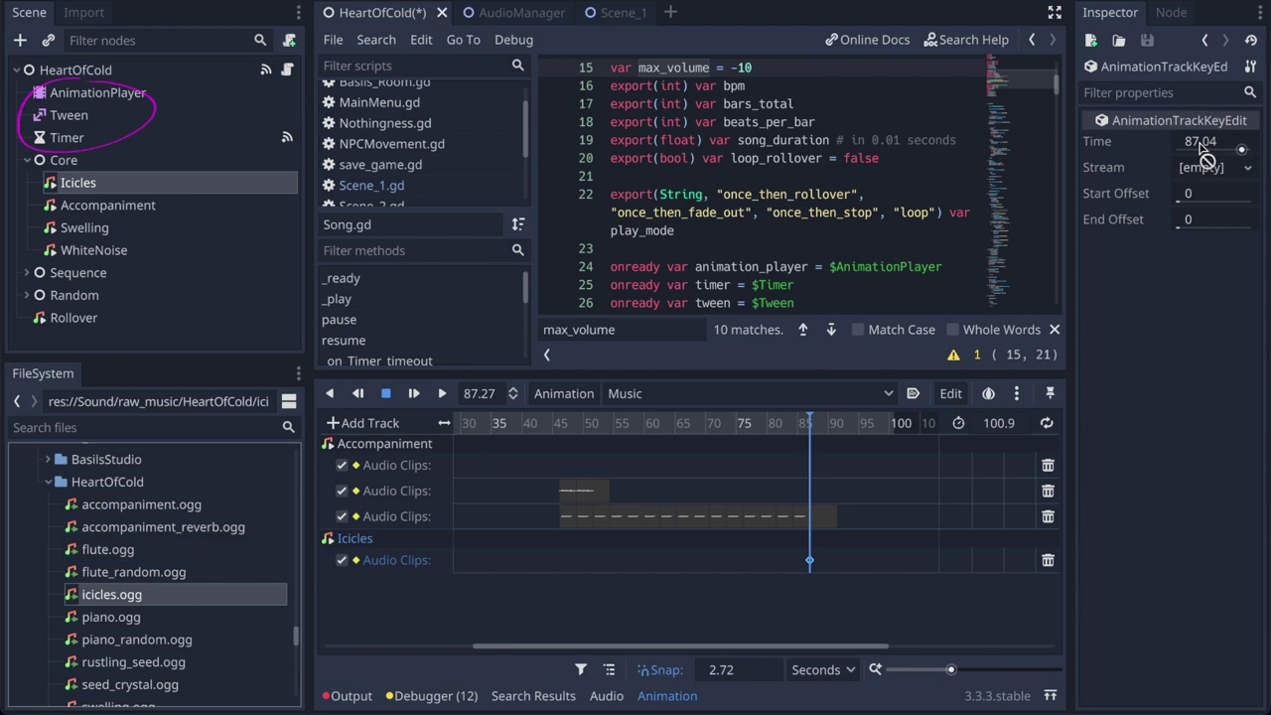
{"action": "left_click_drag", "start_coordinate": [154, 594], "coordinate": [1209, 171]}
{"action": "left_click_drag", "start_coordinate": [824, 423], "coordinate": [837, 425]}
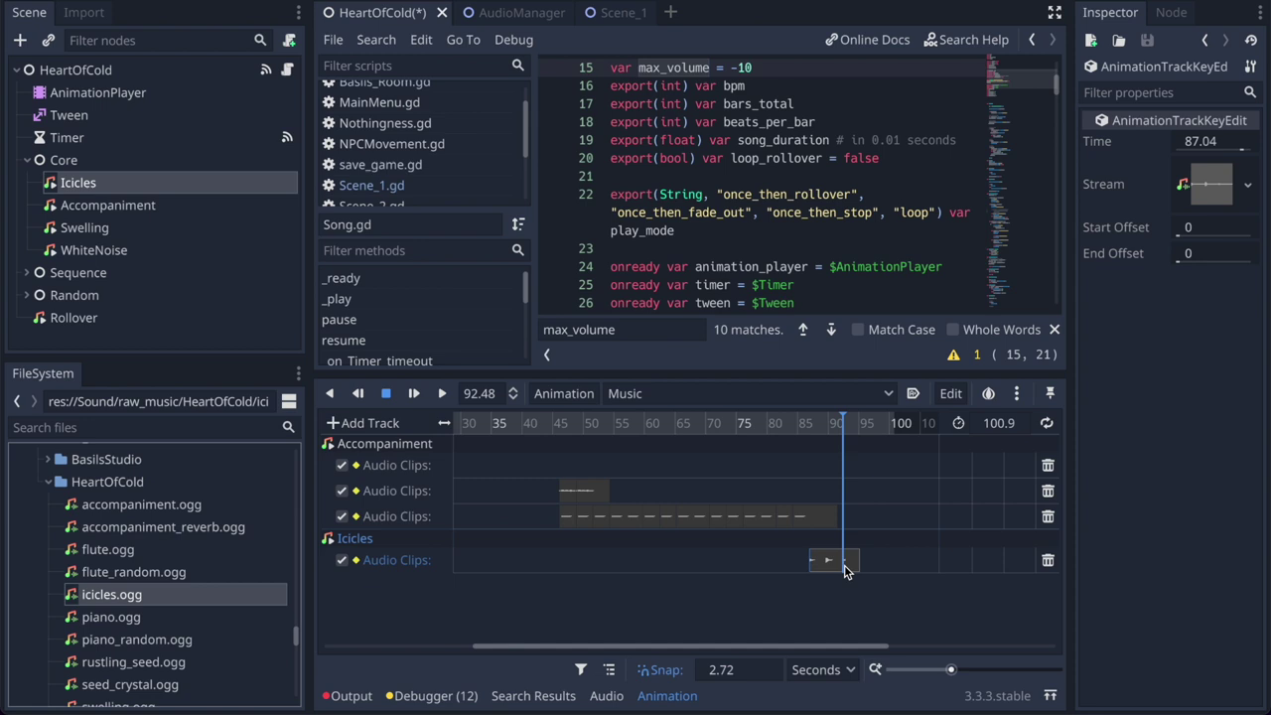
Step: Duplicate the Icicles clip at 92.48 seconds
{"action": "right_click", "coordinate": [845, 568]}
{"action": "left_click", "coordinate": [883, 623]}
{"action": "left_click_drag", "start_coordinate": [583, 425], "coordinate": [412, 422]}
{"action": "left_click_drag", "start_coordinate": [661, 647], "coordinate": [505, 647]}
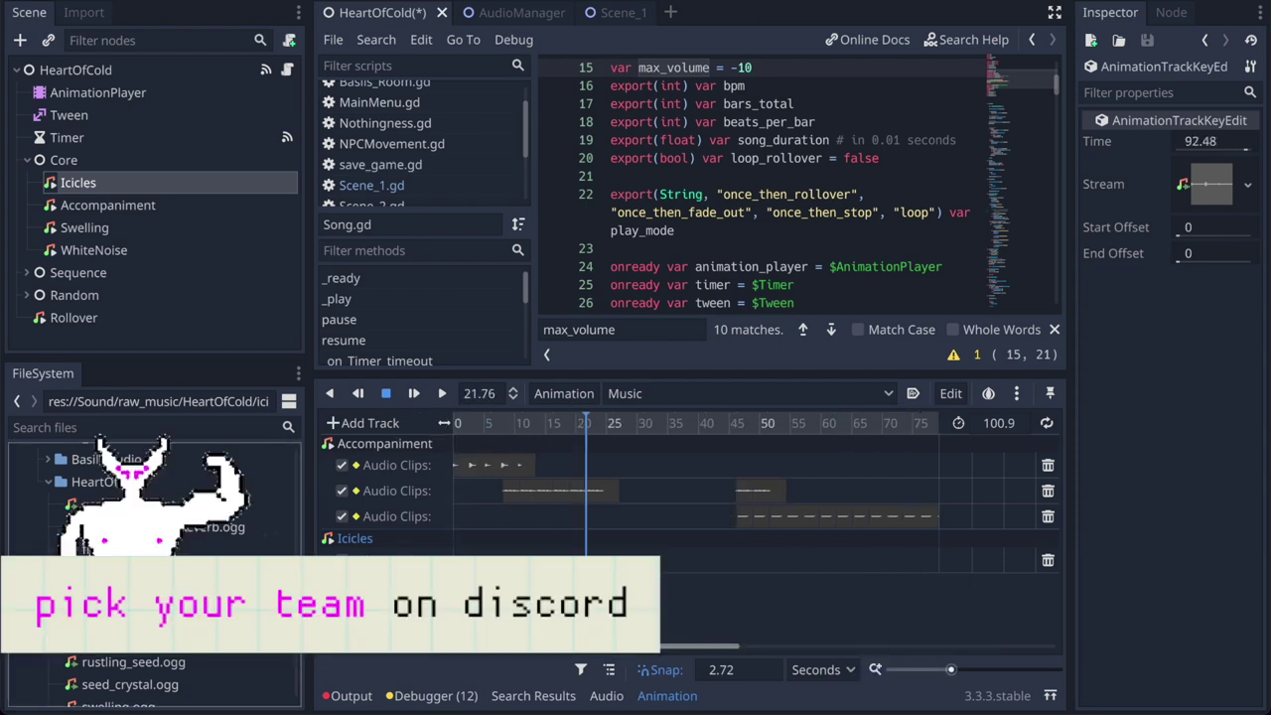
{"action": "left_click", "coordinate": [487, 433]}
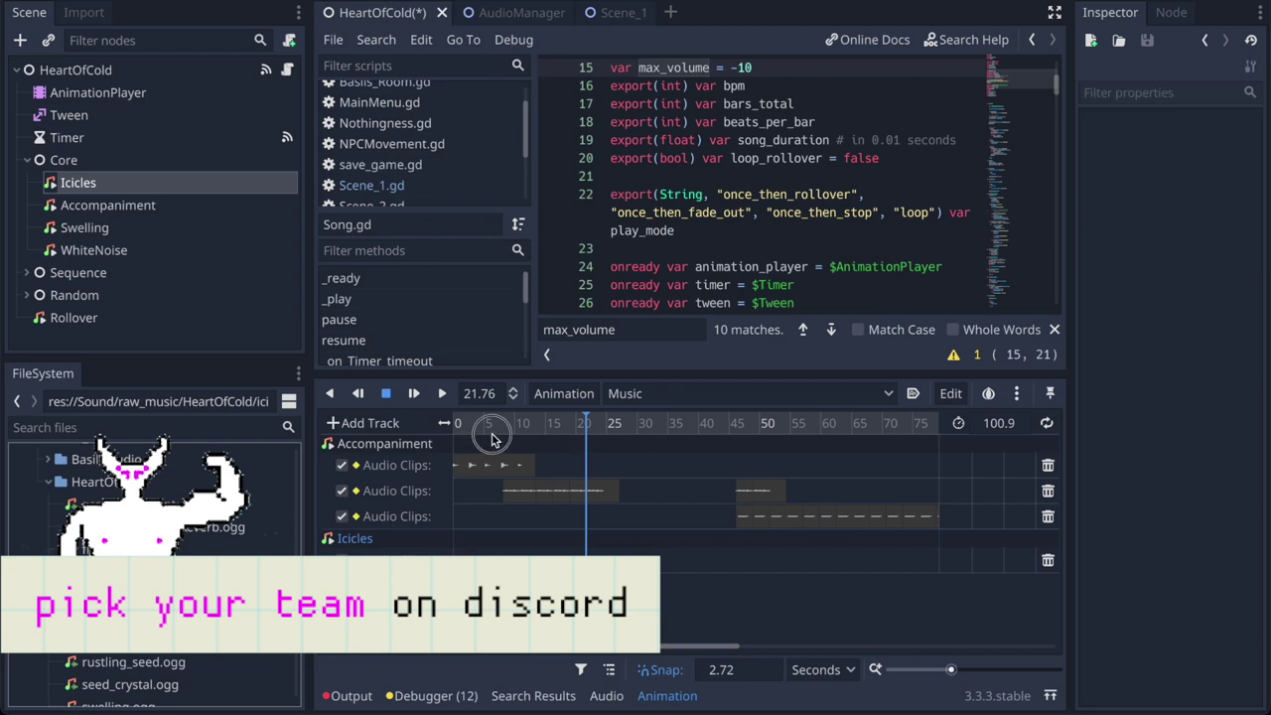
Step: Insert a new Icicles key at 0 seconds and assign icicles.ogg to it
{"action": "left_click_drag", "start_coordinate": [454, 425], "coordinate": [425, 425]}
{"action": "left_click", "coordinate": [470, 469]}
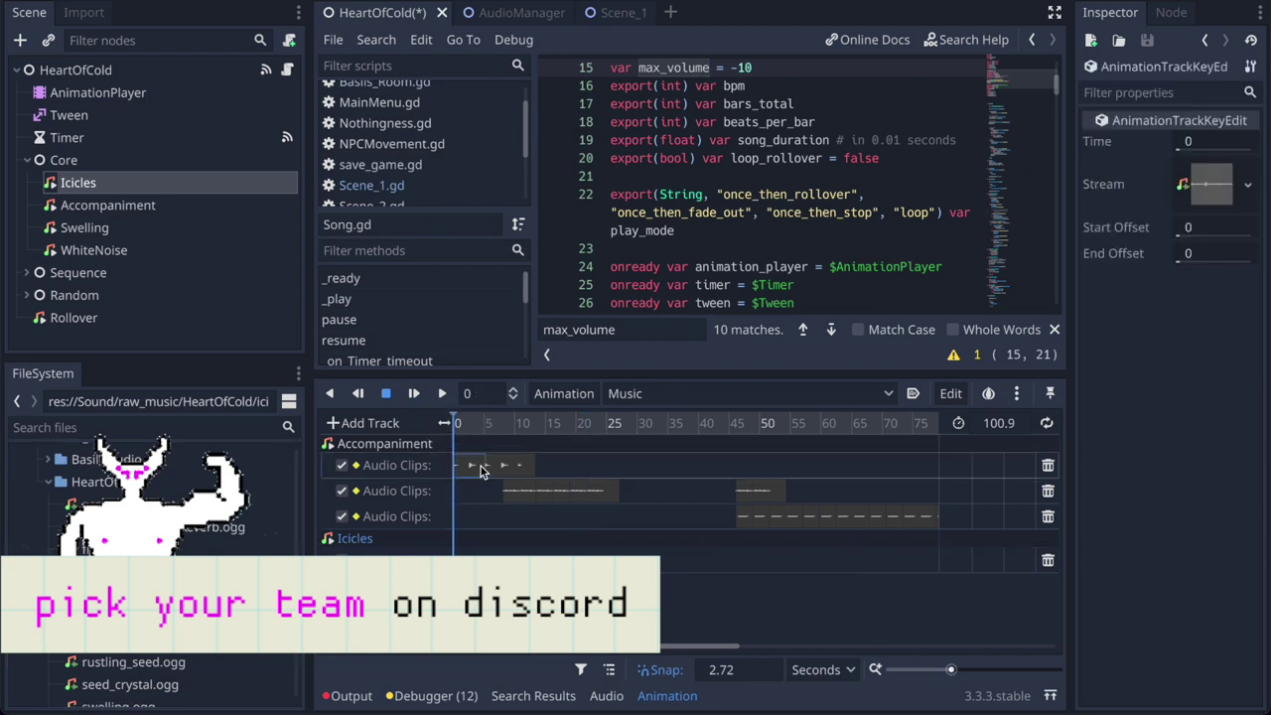
{"action": "left_click", "coordinate": [486, 465], "text": "shift"}
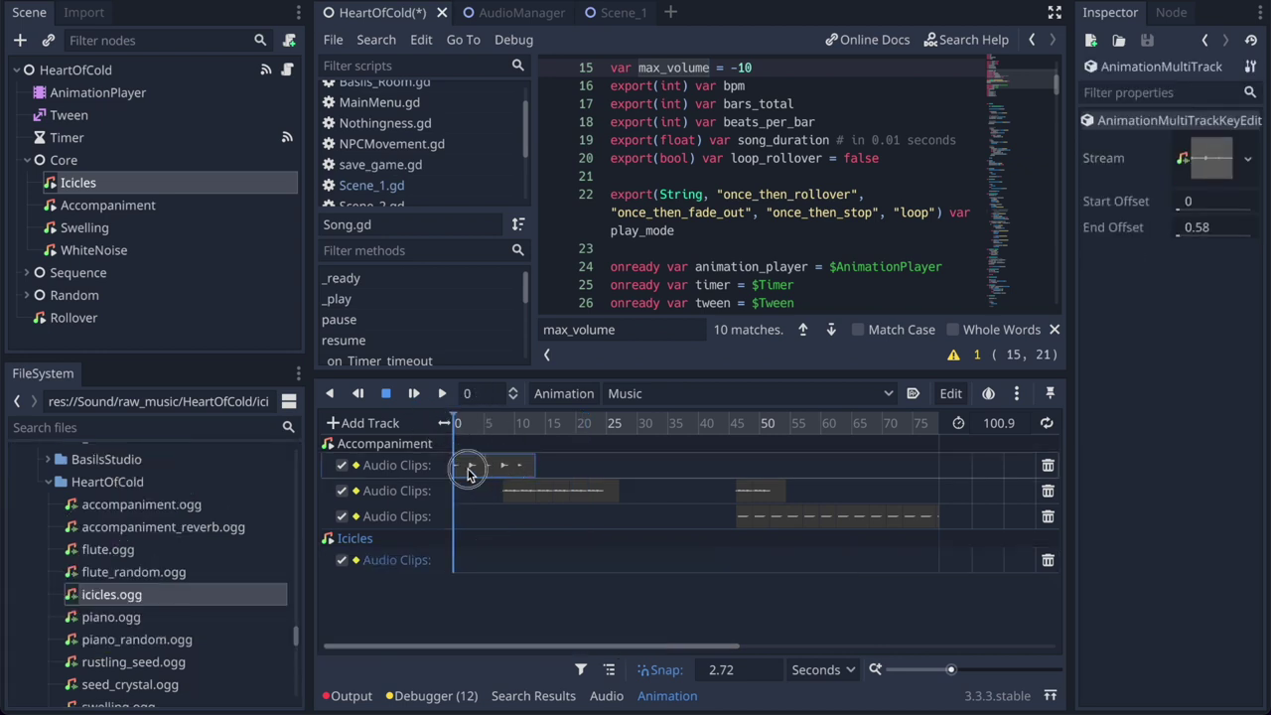
{"action": "right_click", "coordinate": [453, 563]}
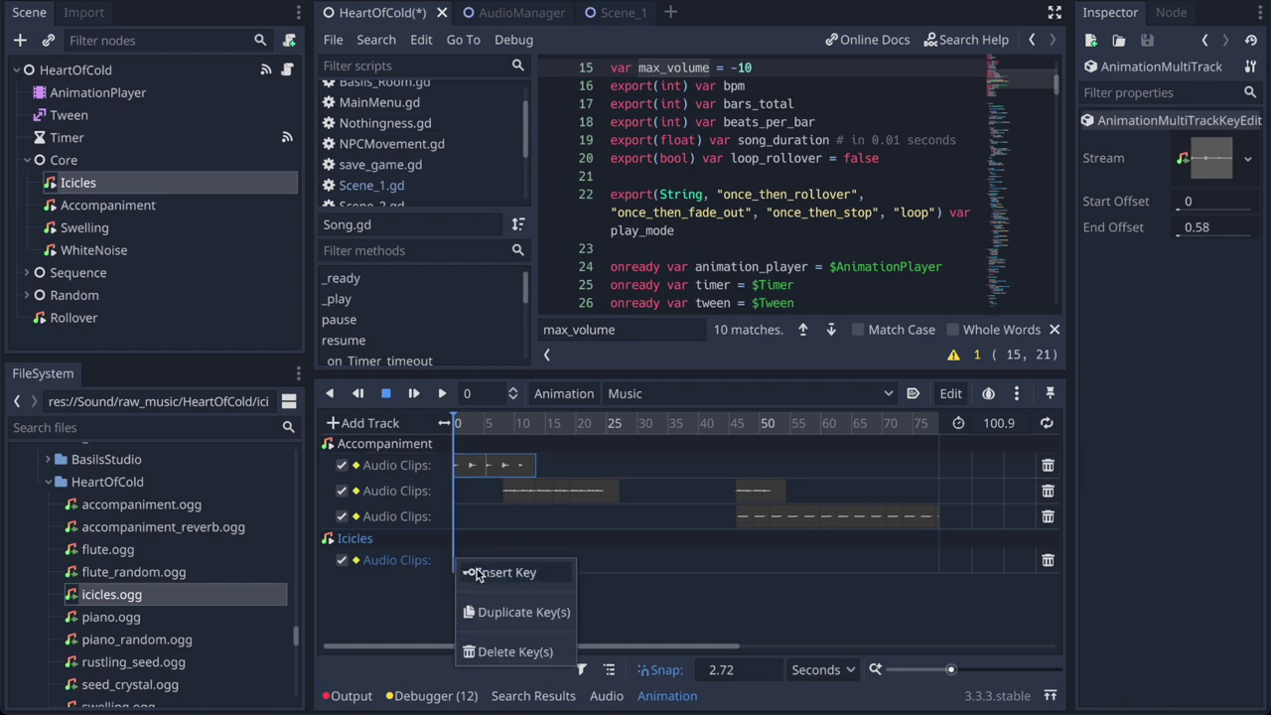
{"action": "left_click", "coordinate": [474, 563]}
{"action": "left_click", "coordinate": [453, 562]}
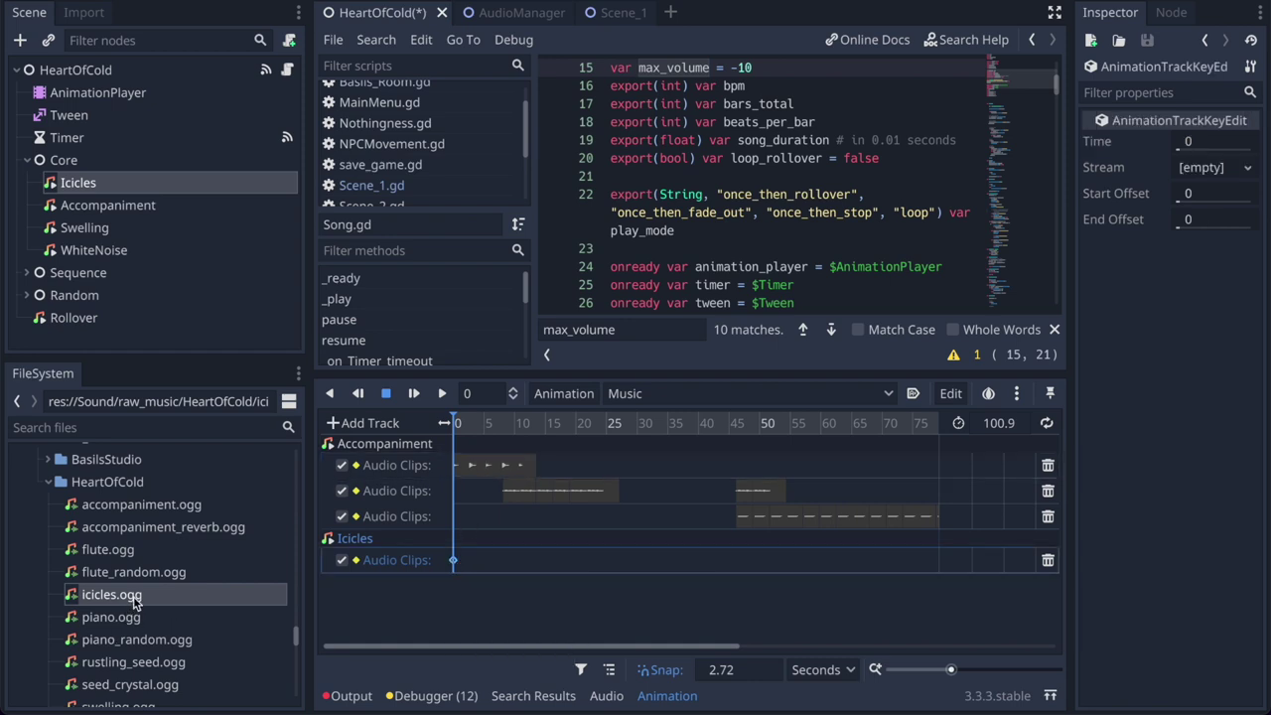
{"action": "left_click_drag", "start_coordinate": [133, 595], "coordinate": [1201, 176]}
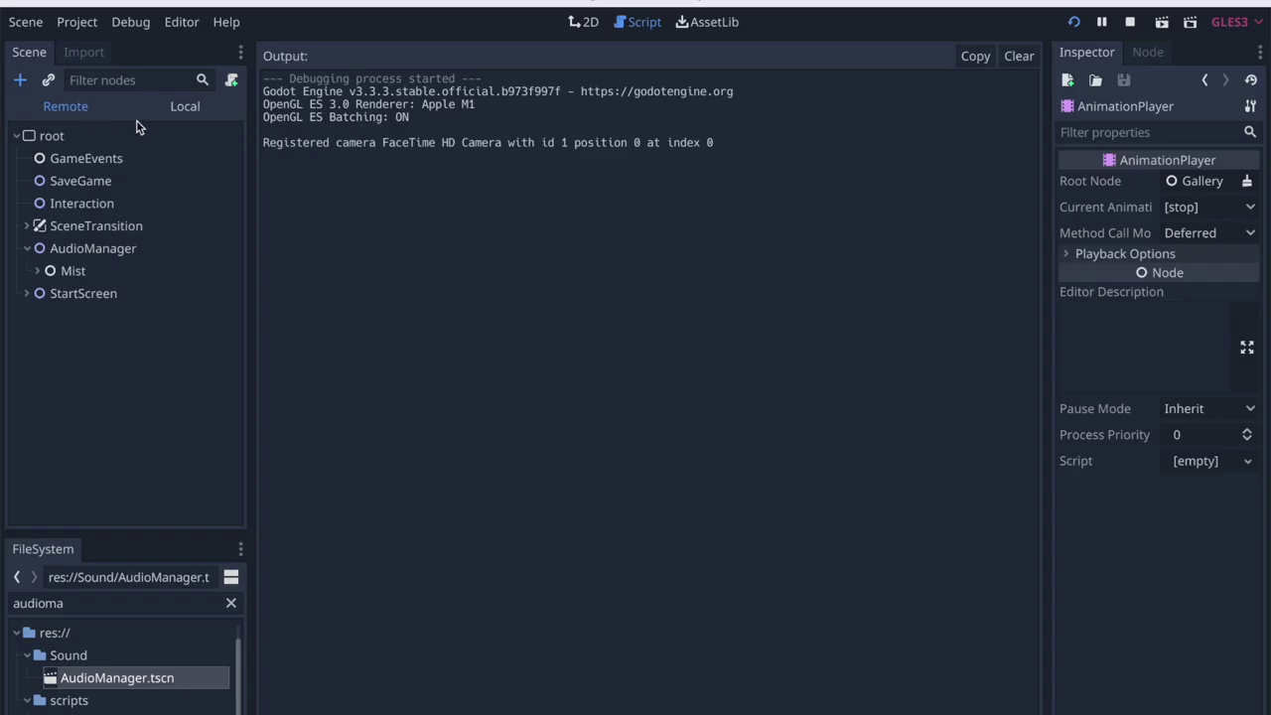
Step: Expand the Mist node in the Remote tree to list its AnimationPlayer, Tween, Timer and Core
{"action": "left_click", "coordinate": [39, 272]}
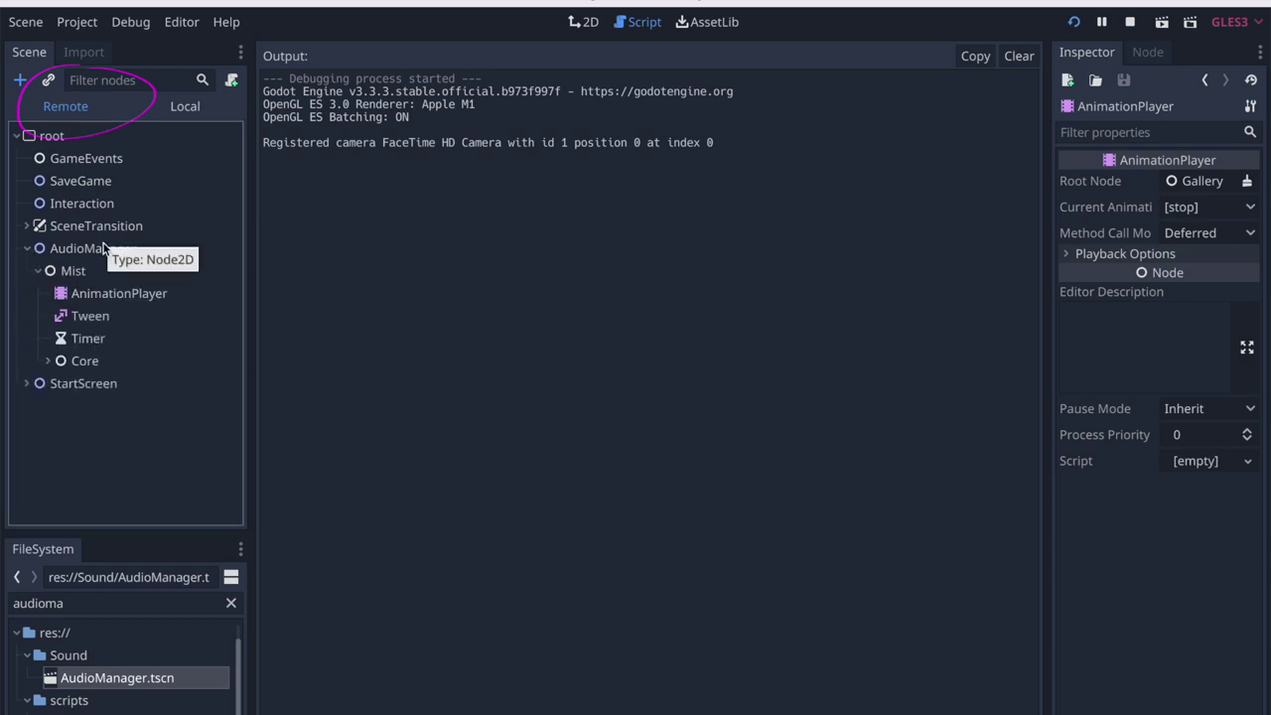